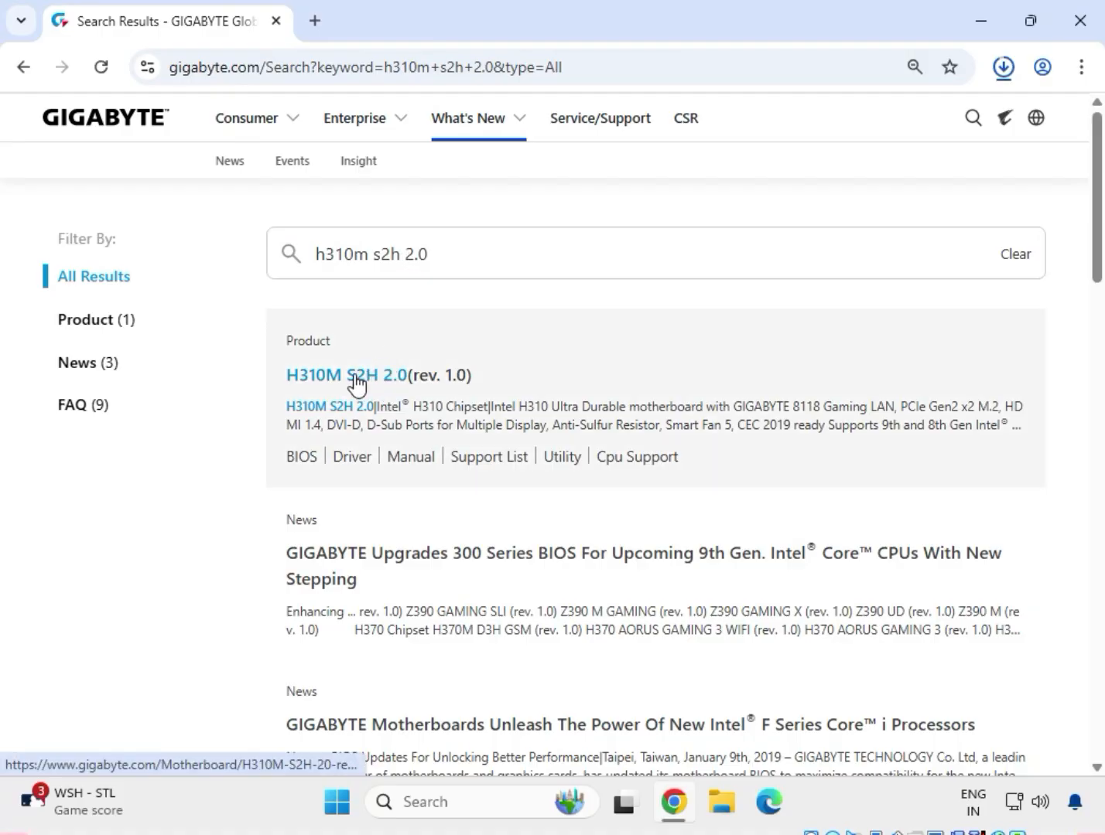
# Step: Open the support downloads page of the H310M S2H 2.0 (rev. 1.0) and filter the drivers to Windows 11 64bit
pyautogui.click(355, 379)
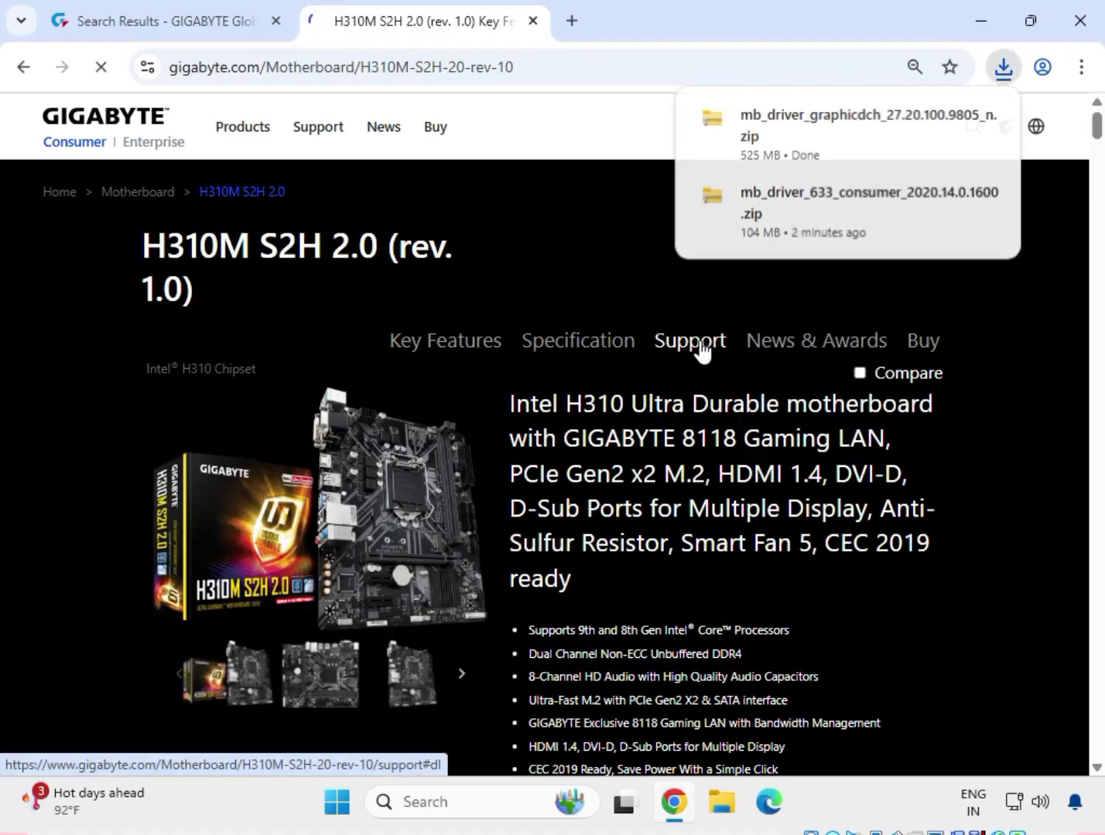
pyautogui.click(702, 349)
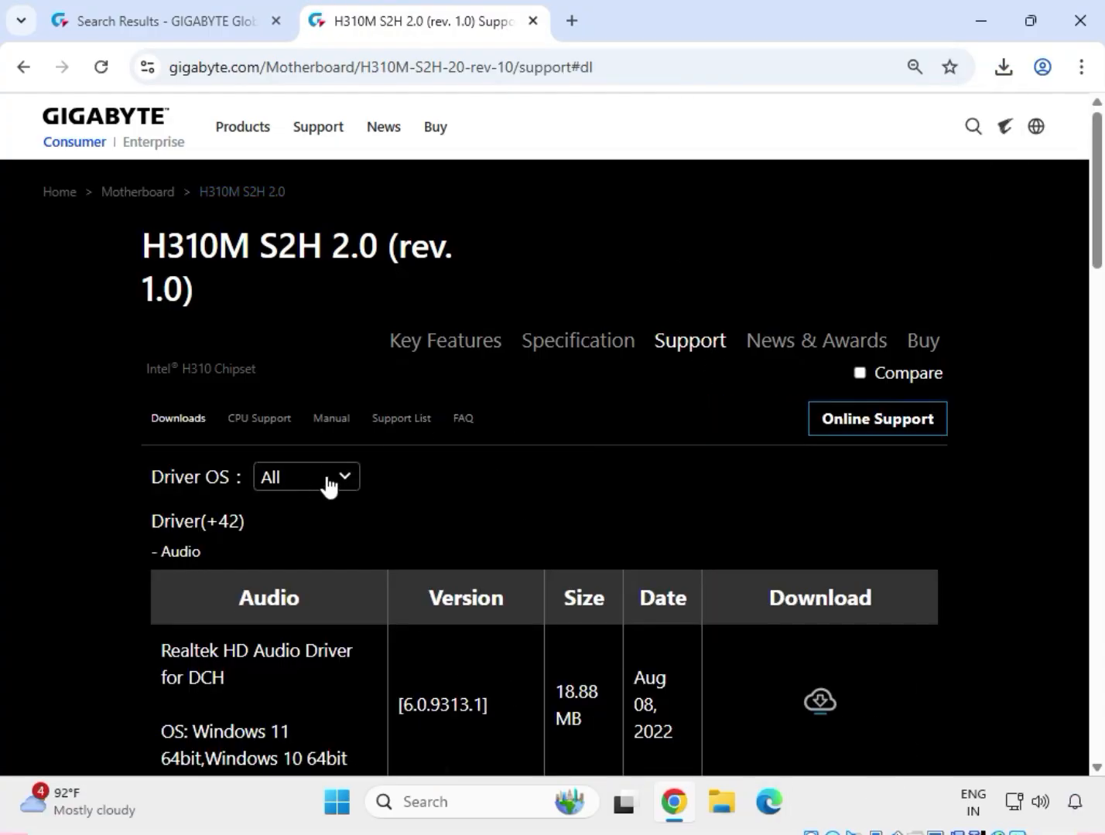
pyautogui.click(328, 485)
pyautogui.click(328, 569)
# Step: Download the Realtek HD Audio Driver version 6.0.9225.1 from the audio drivers
pyautogui.scroll(-2, 557, 526)
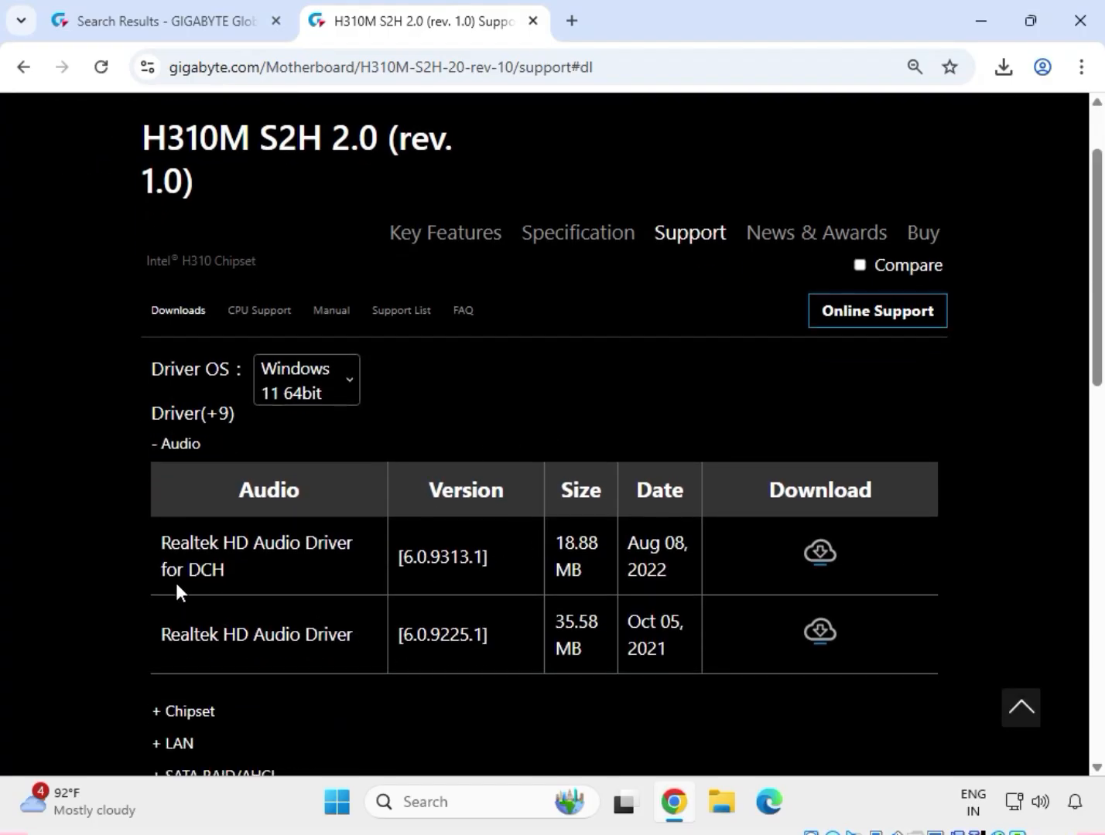
pyautogui.moveTo(169, 637); pyautogui.dragTo(322, 636)
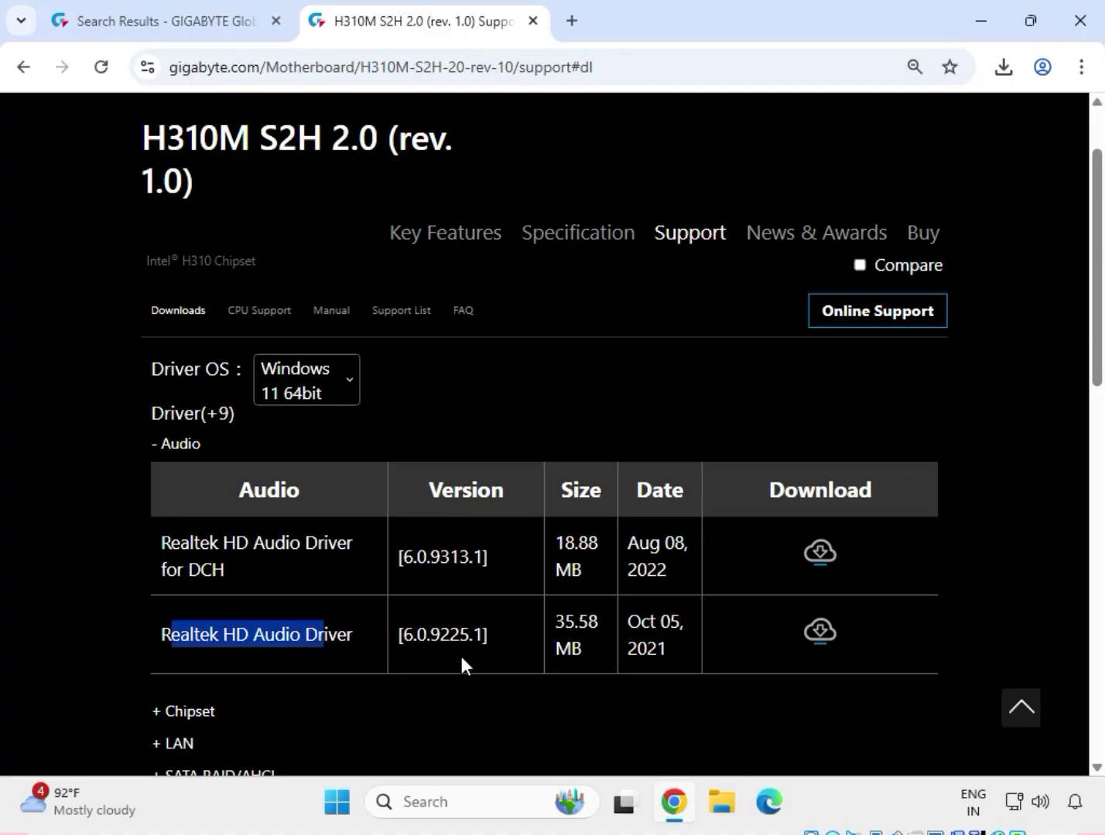
pyautogui.click(818, 632)
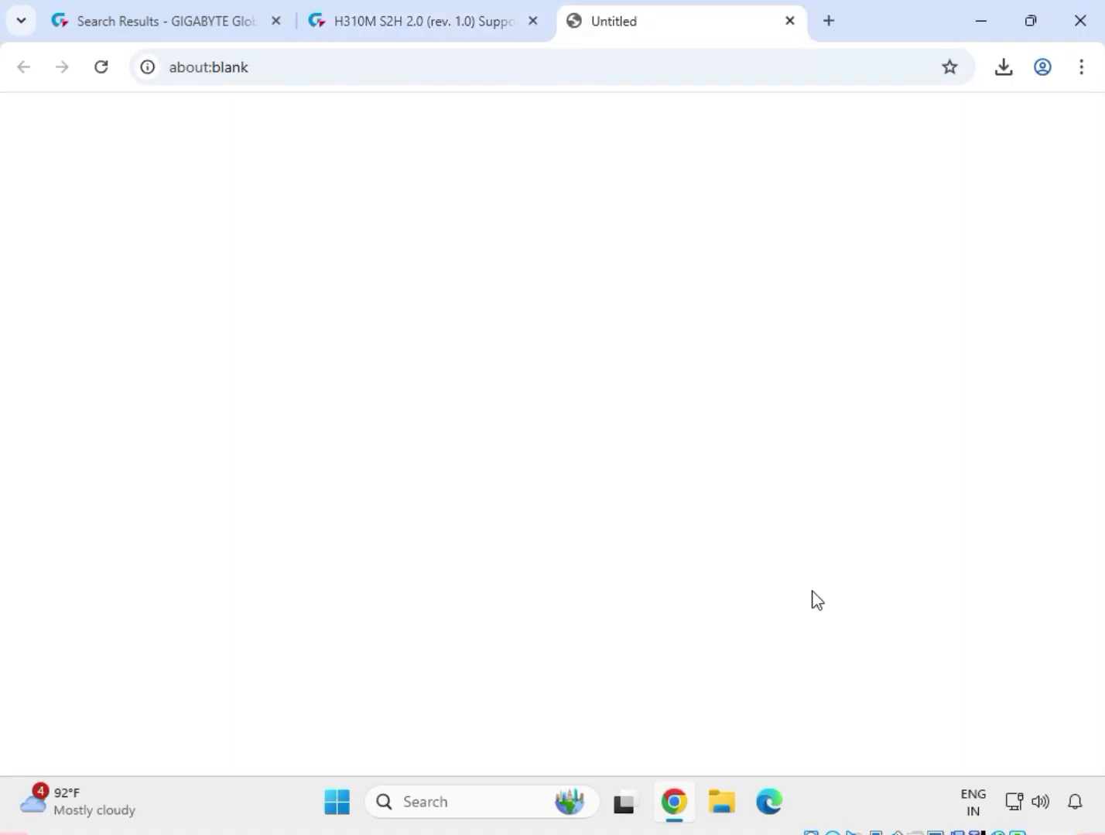
# Step: Download Intel INF installation 10.1.18836.8283 and Intel Management Engine Firmware 2020.14.0.1600 from the chipset drivers
pyautogui.scroll(-3, 577, 559)
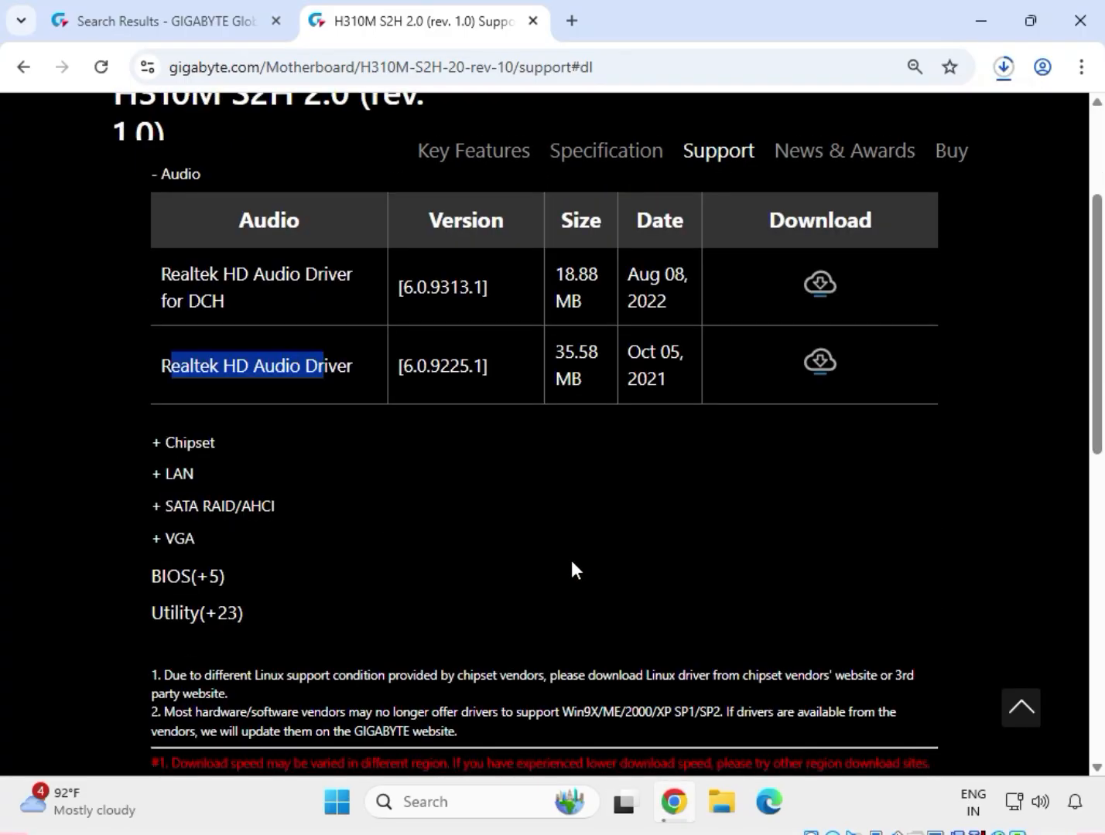
pyautogui.click(178, 445)
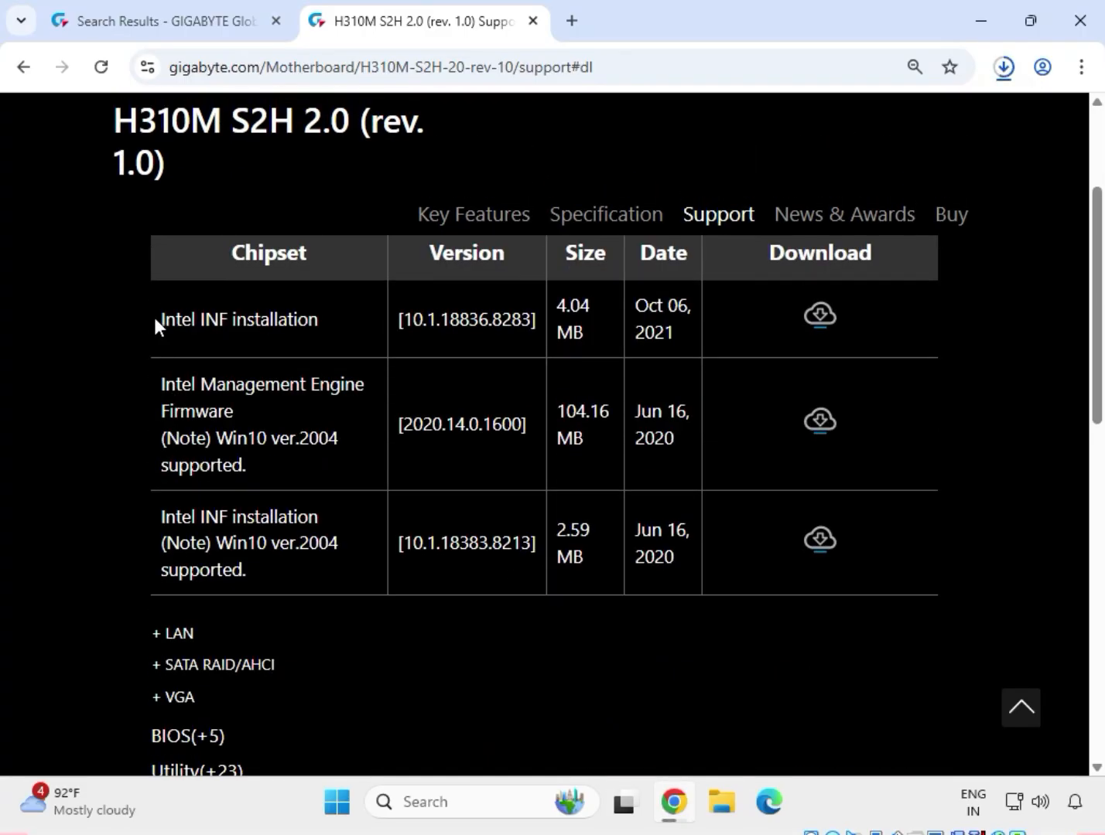
pyautogui.moveTo(155, 321); pyautogui.dragTo(340, 324)
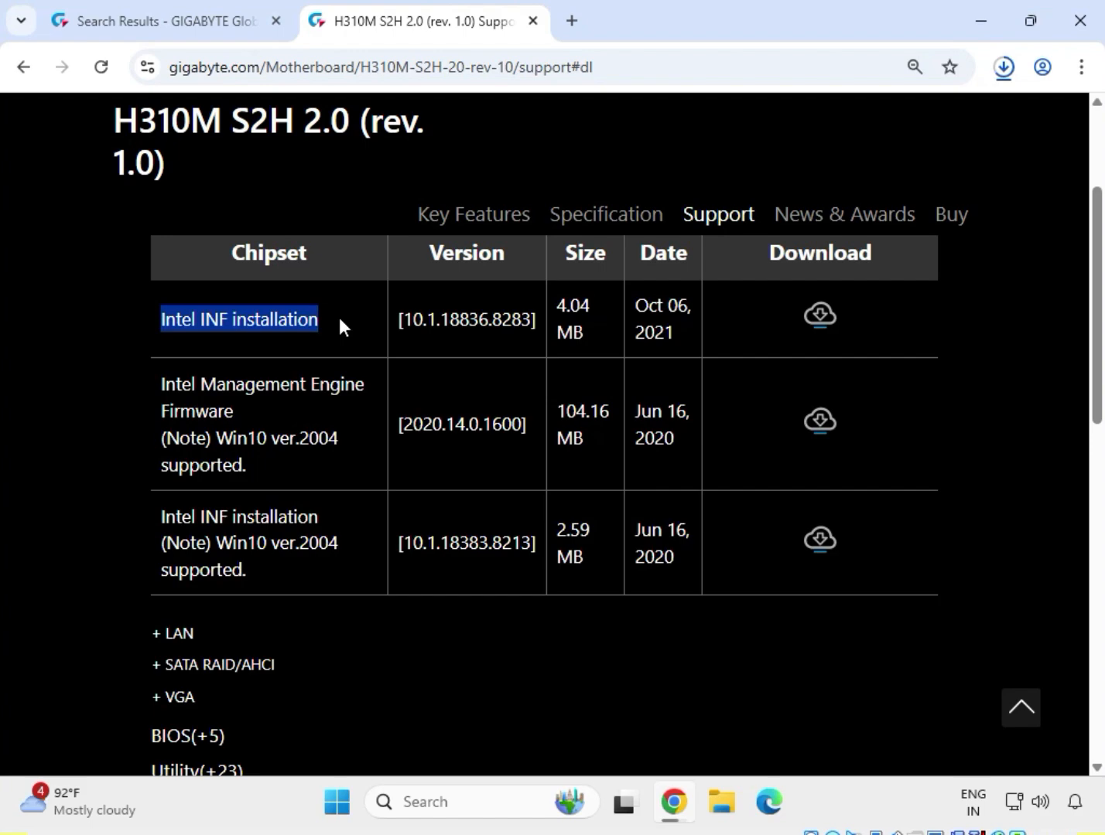
pyautogui.click(821, 317)
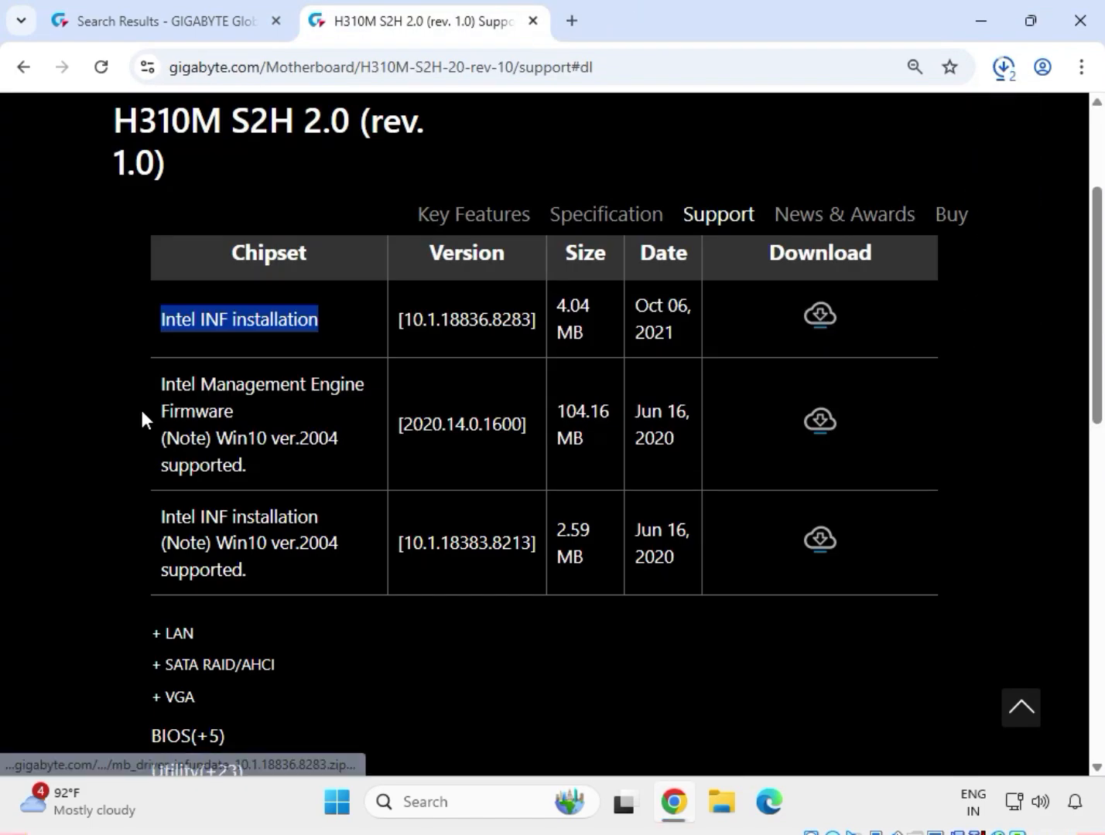
pyautogui.moveTo(160, 384); pyautogui.dragTo(252, 423)
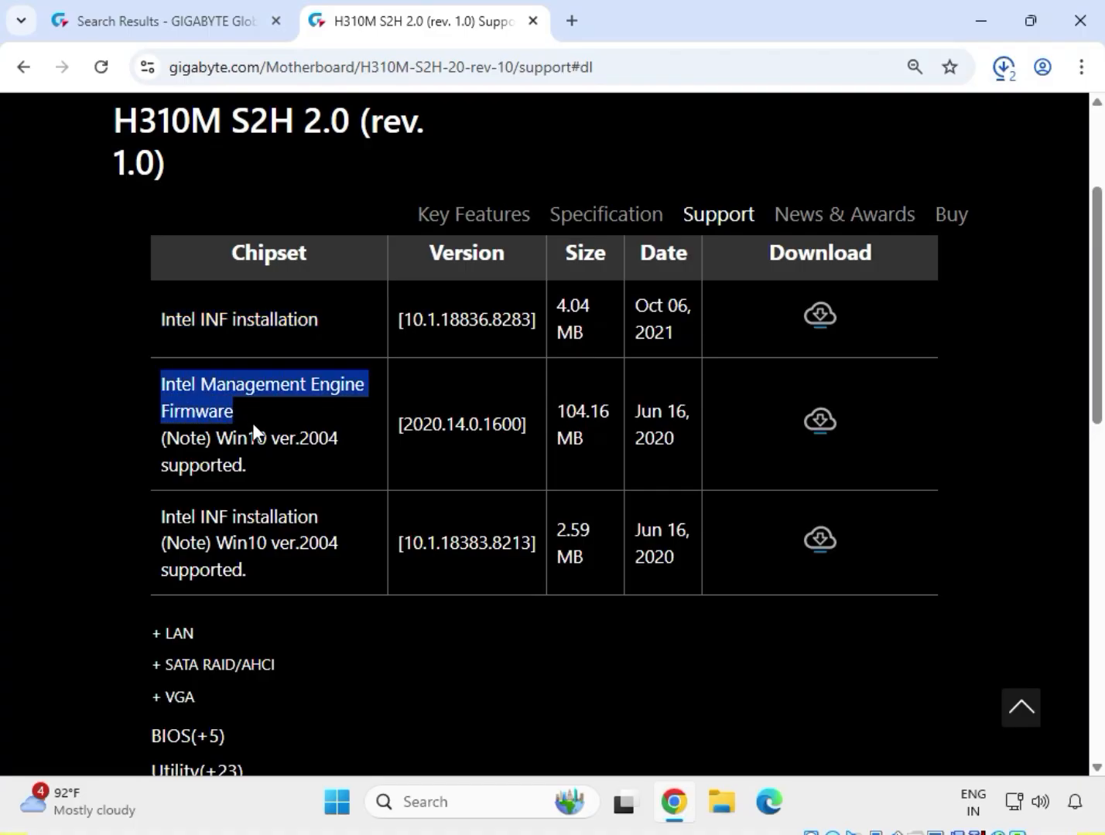
pyautogui.click(822, 422)
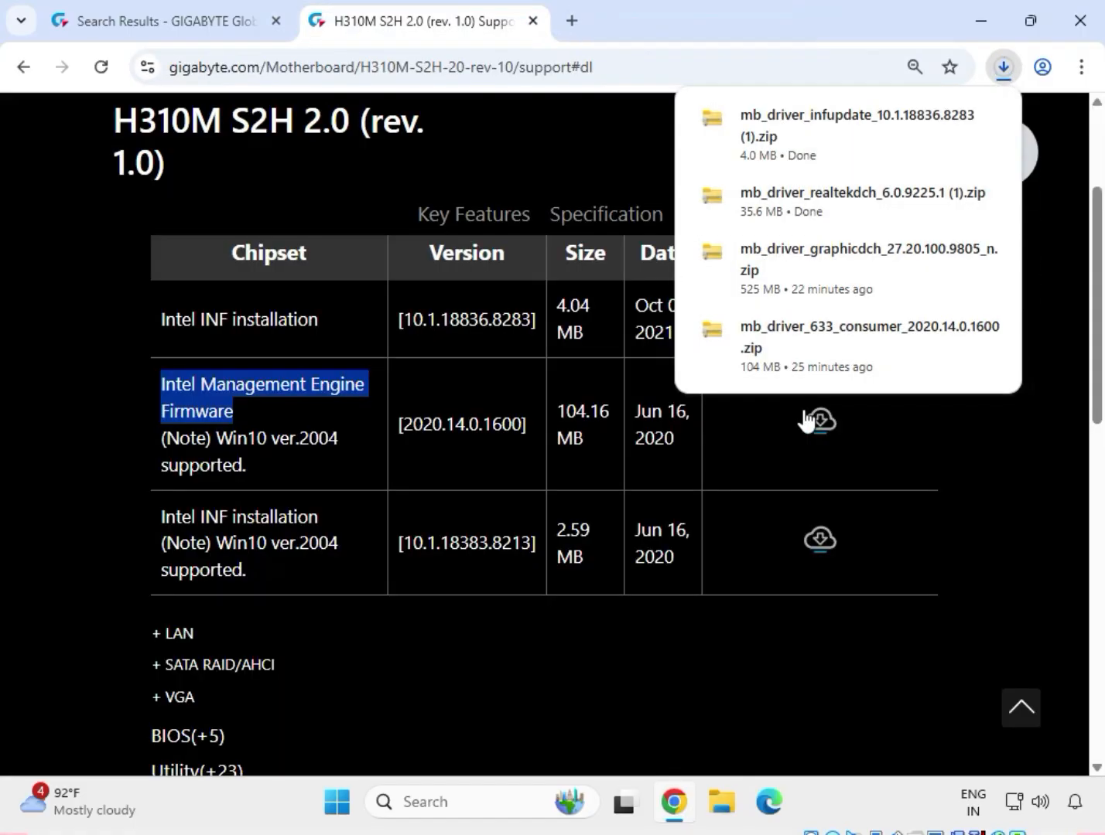
# Step: Expand the LAN drivers and download the Realtek LAN Driver version 11.16.1123.2023
pyautogui.scroll(-1, 294, 541)
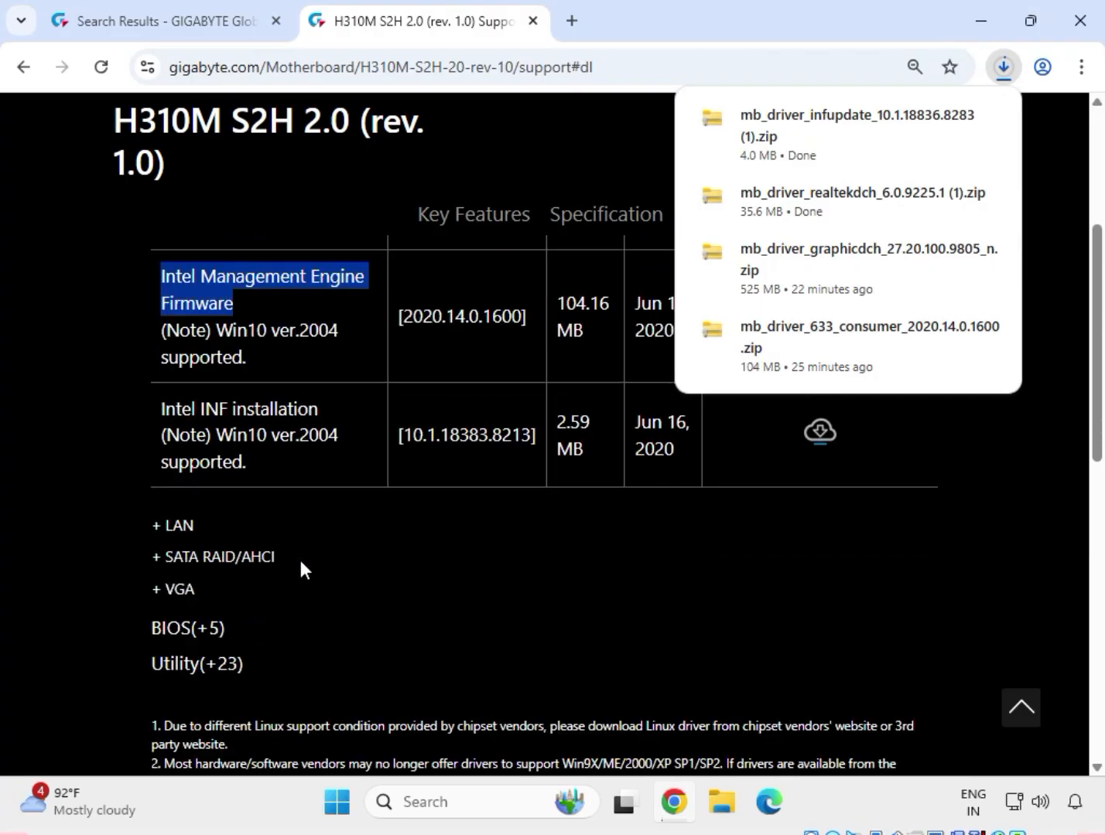
pyautogui.click(177, 532)
pyautogui.click(175, 531)
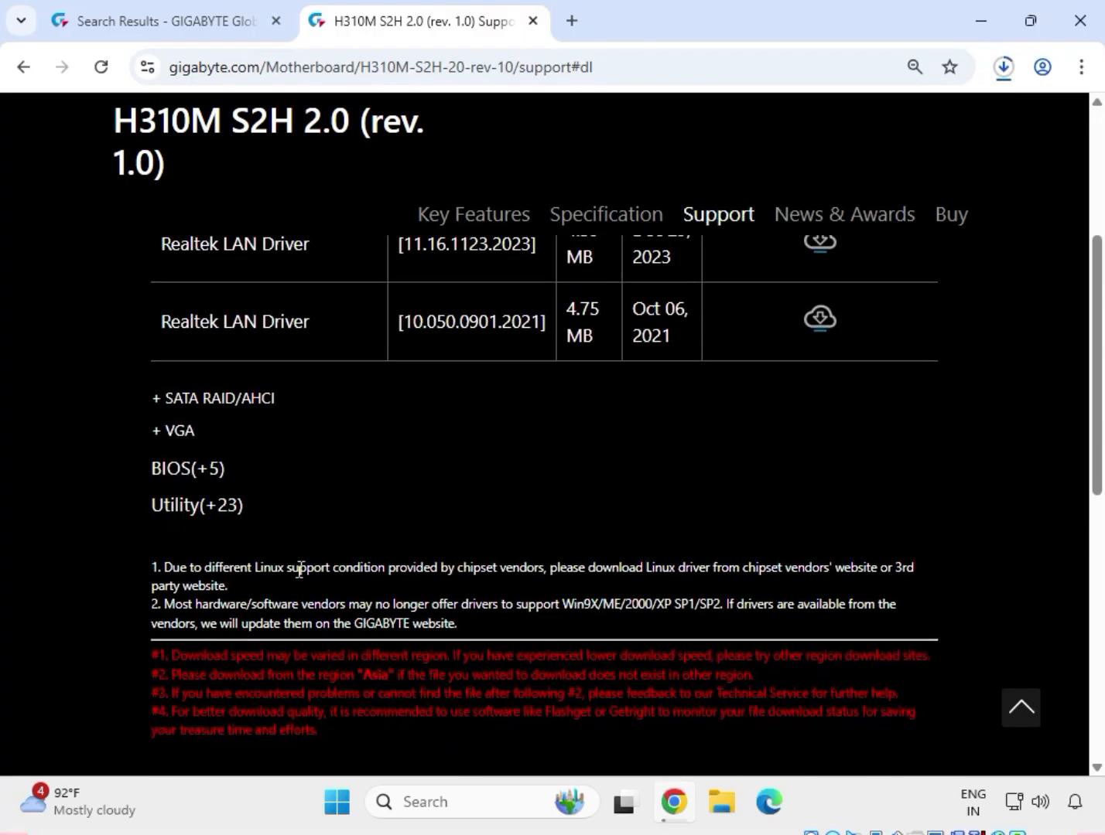
pyautogui.scroll(1, 386, 527)
pyautogui.moveTo(156, 356); pyautogui.dragTo(358, 367)
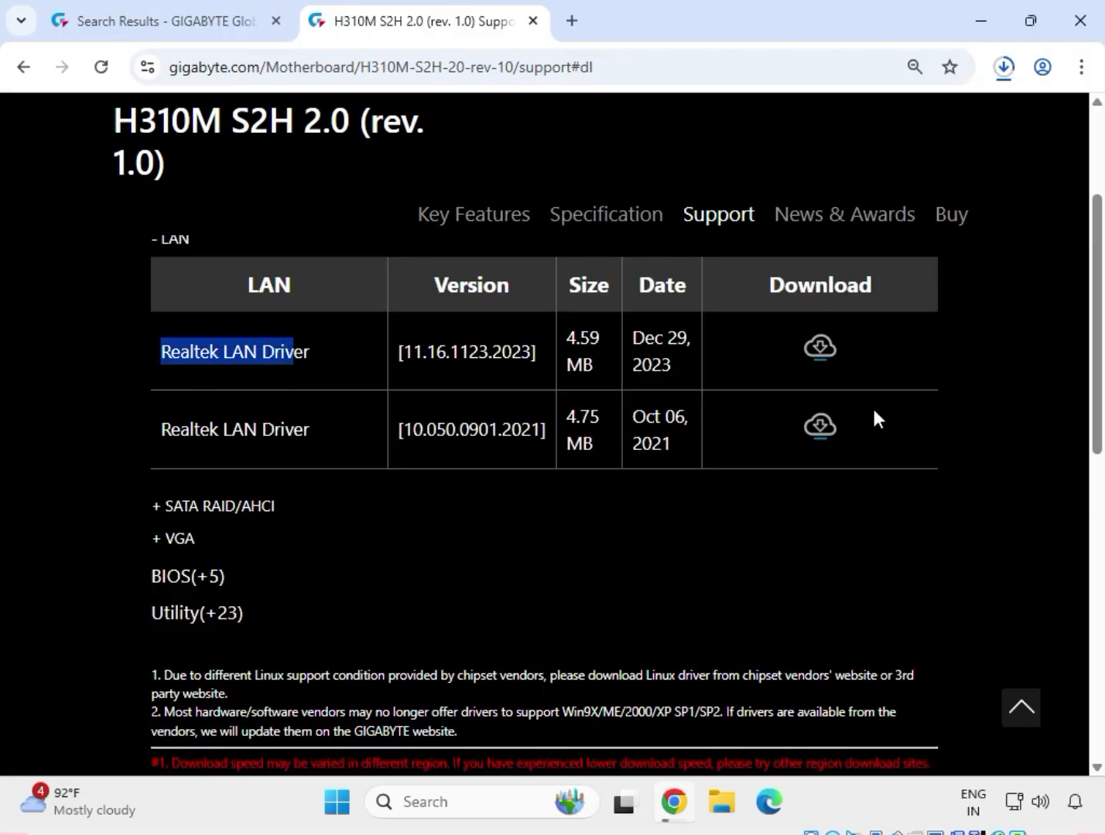
pyautogui.click(819, 351)
# Step: Expand the VGA drivers and download the Intel Graphic Driver version 27.20.100.9805
pyautogui.moveTo(200, 547); pyautogui.dragTo(167, 546)
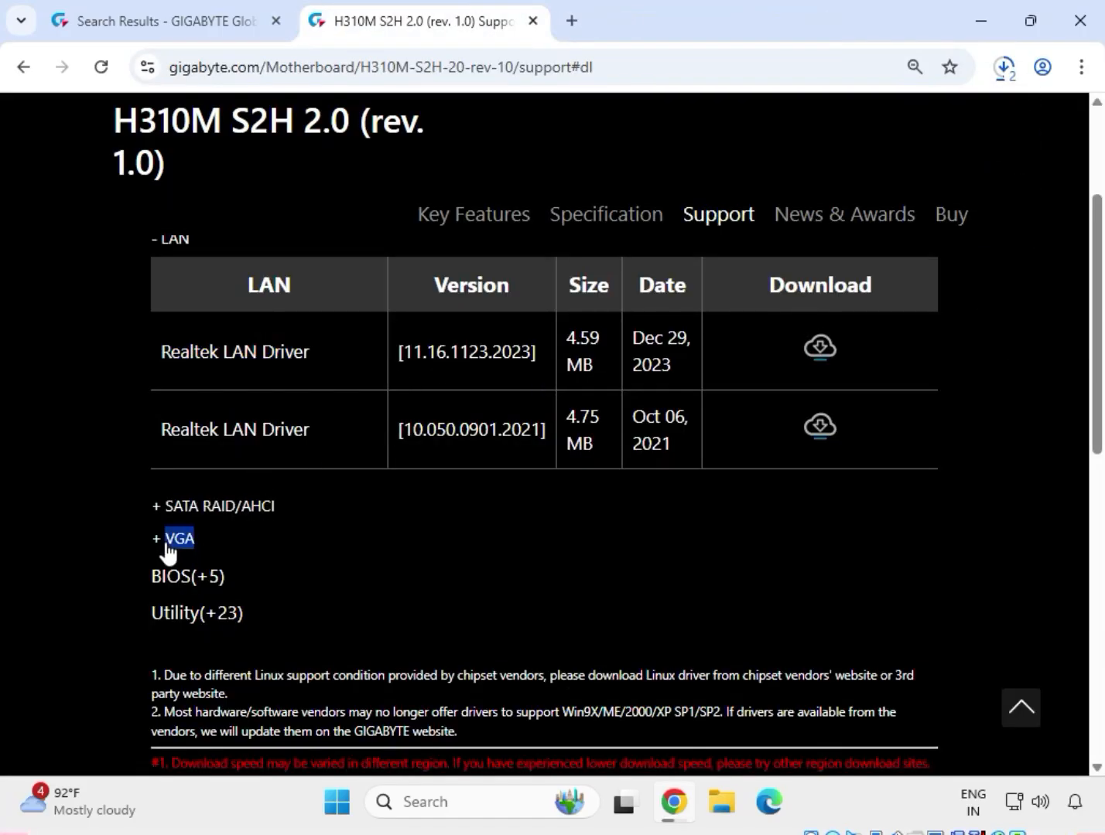
pyautogui.click(168, 548)
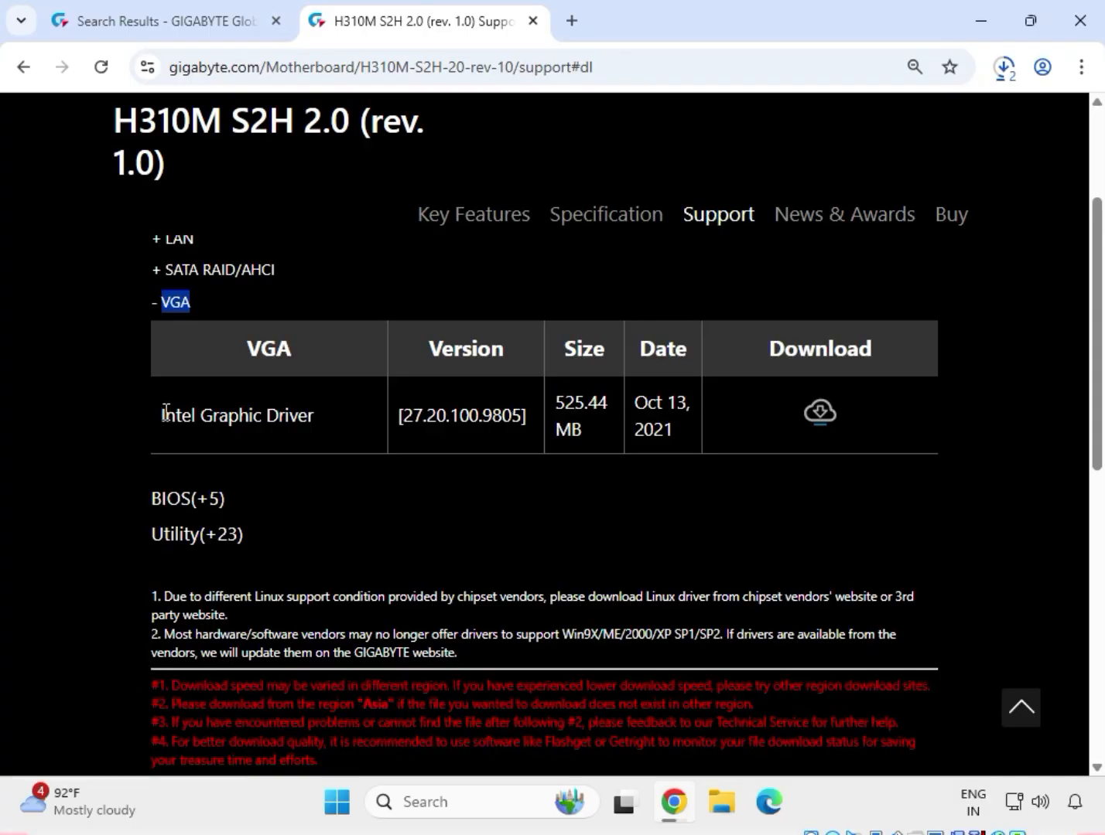
pyautogui.moveTo(163, 415); pyautogui.dragTo(321, 420)
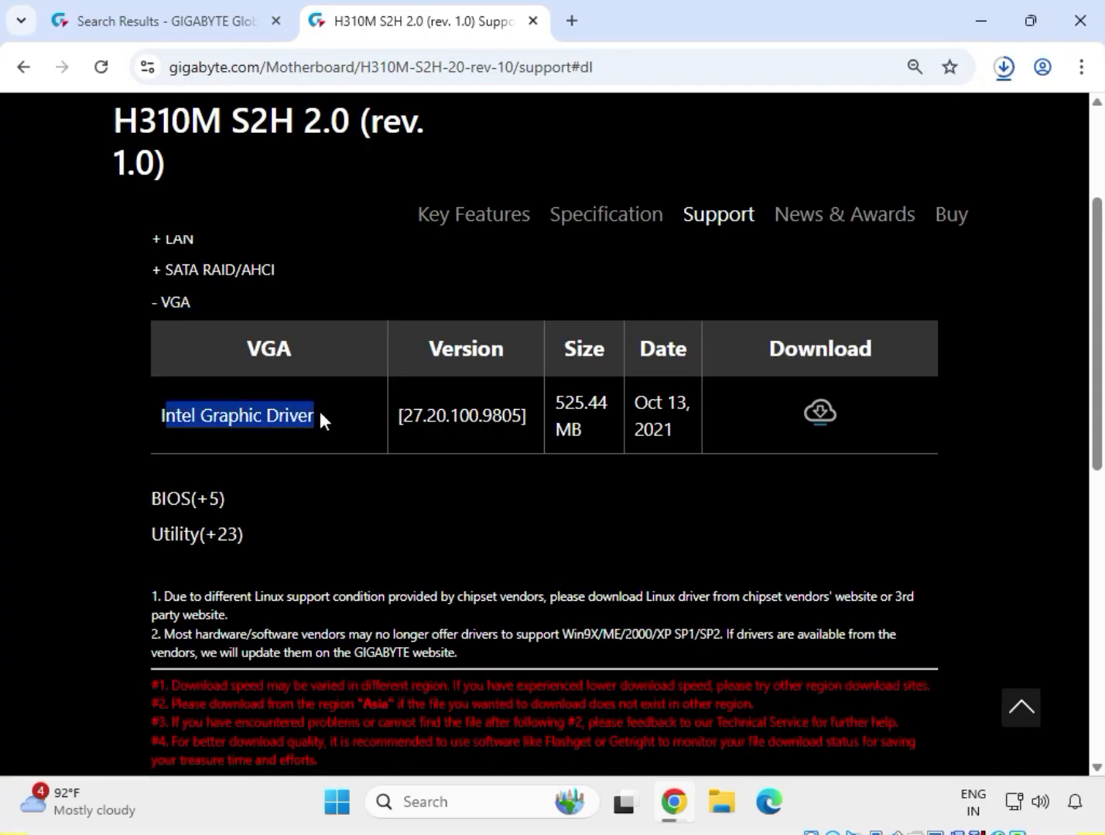
pyautogui.click(822, 416)
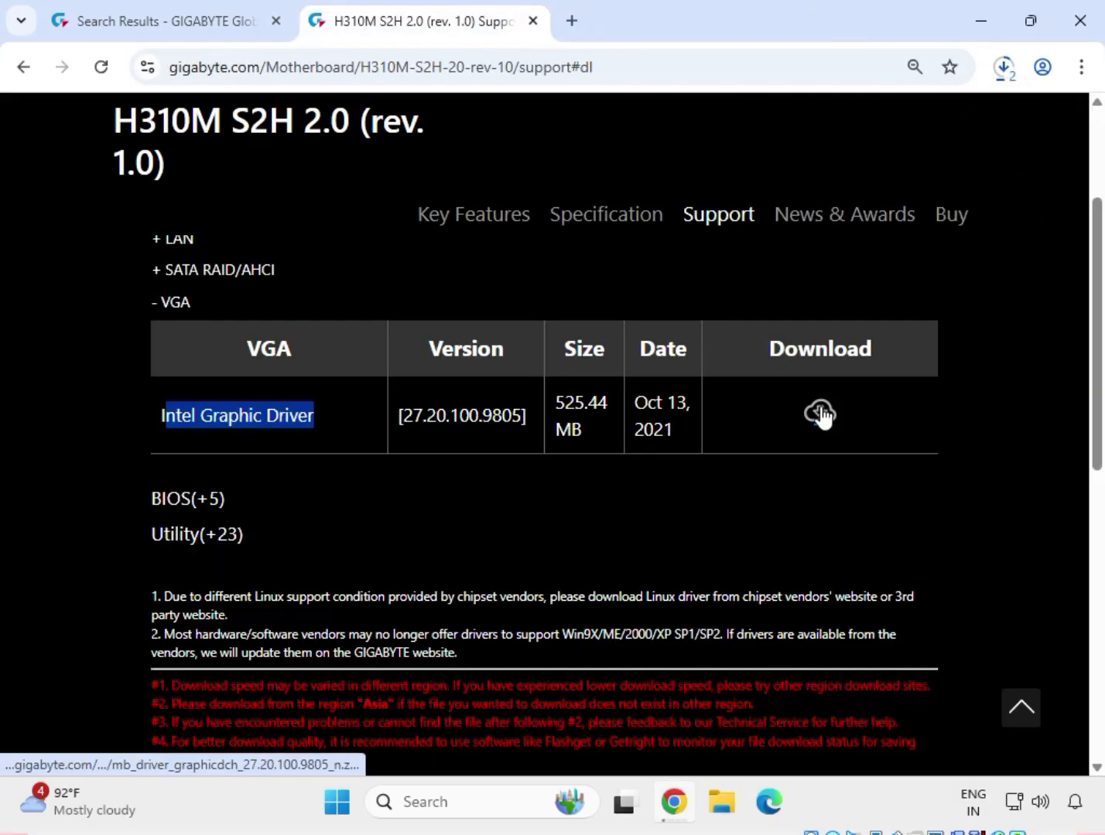
# Step: Show the downloaded LAN driver archive in its folder in File Explorer from the recent download history
pyautogui.click(1003, 70)
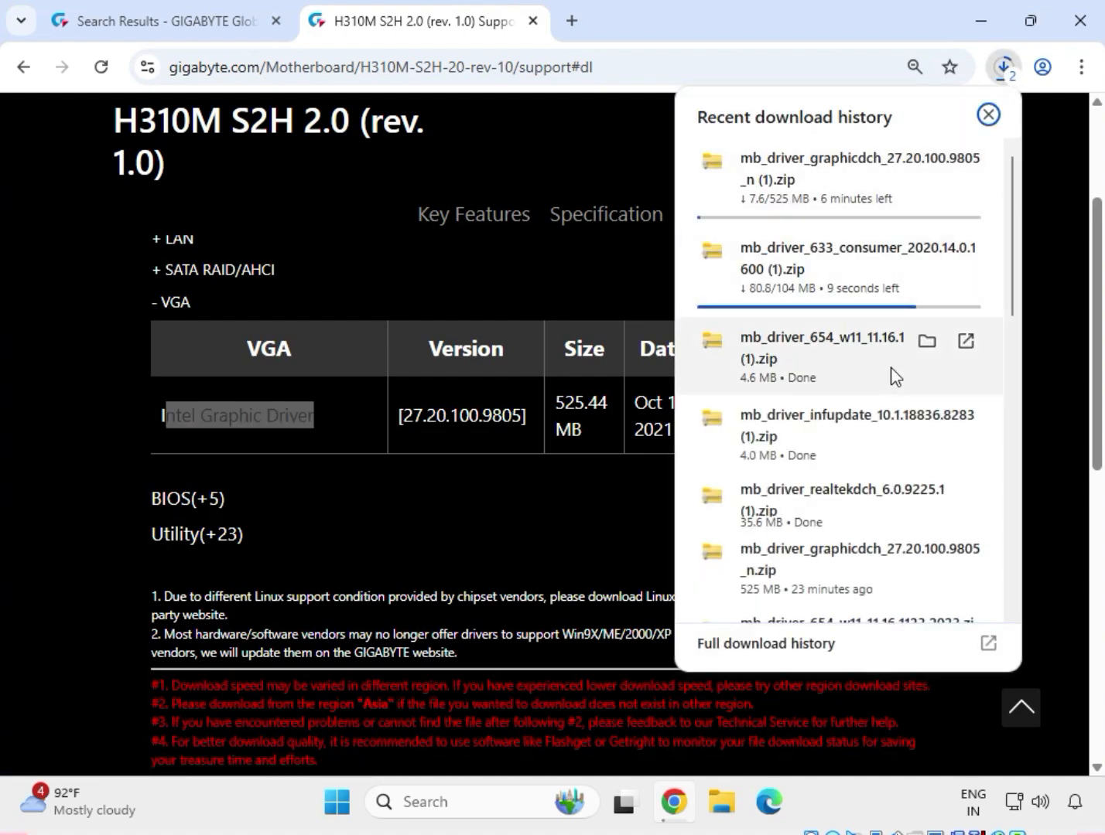
pyautogui.click(932, 342)
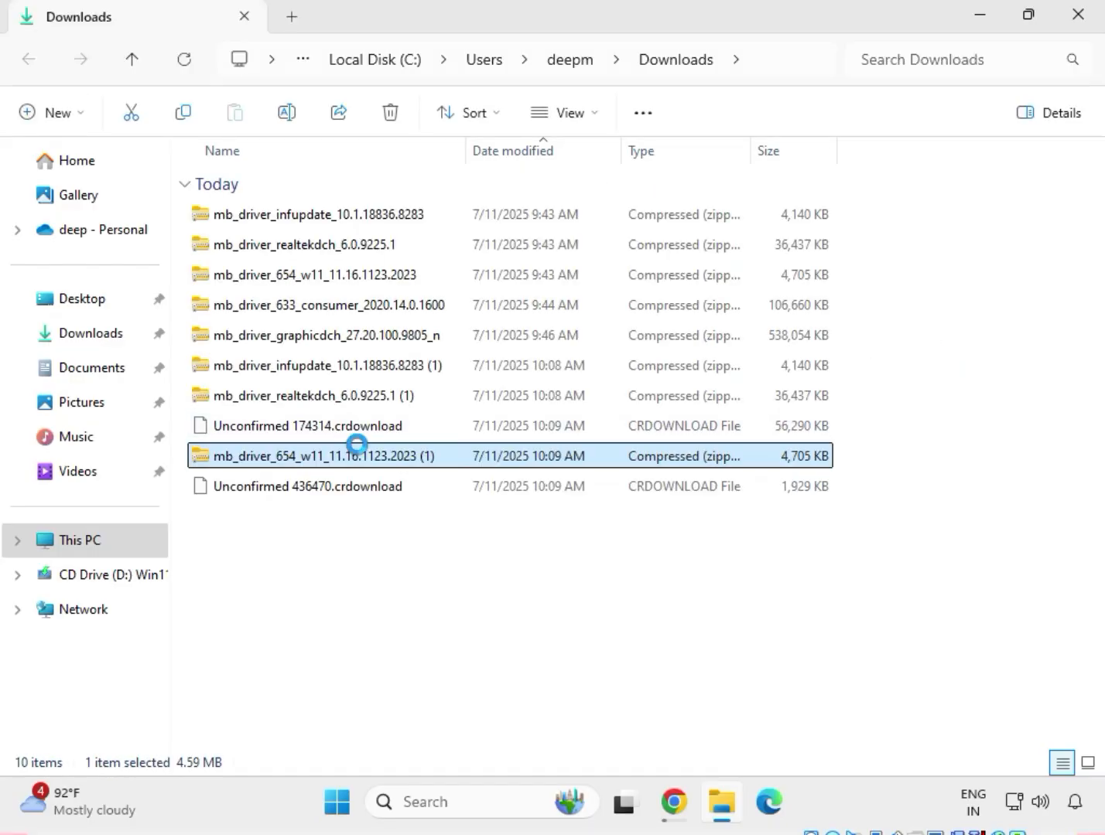
pyautogui.moveTo(373, 530); pyautogui.dragTo(402, 550)
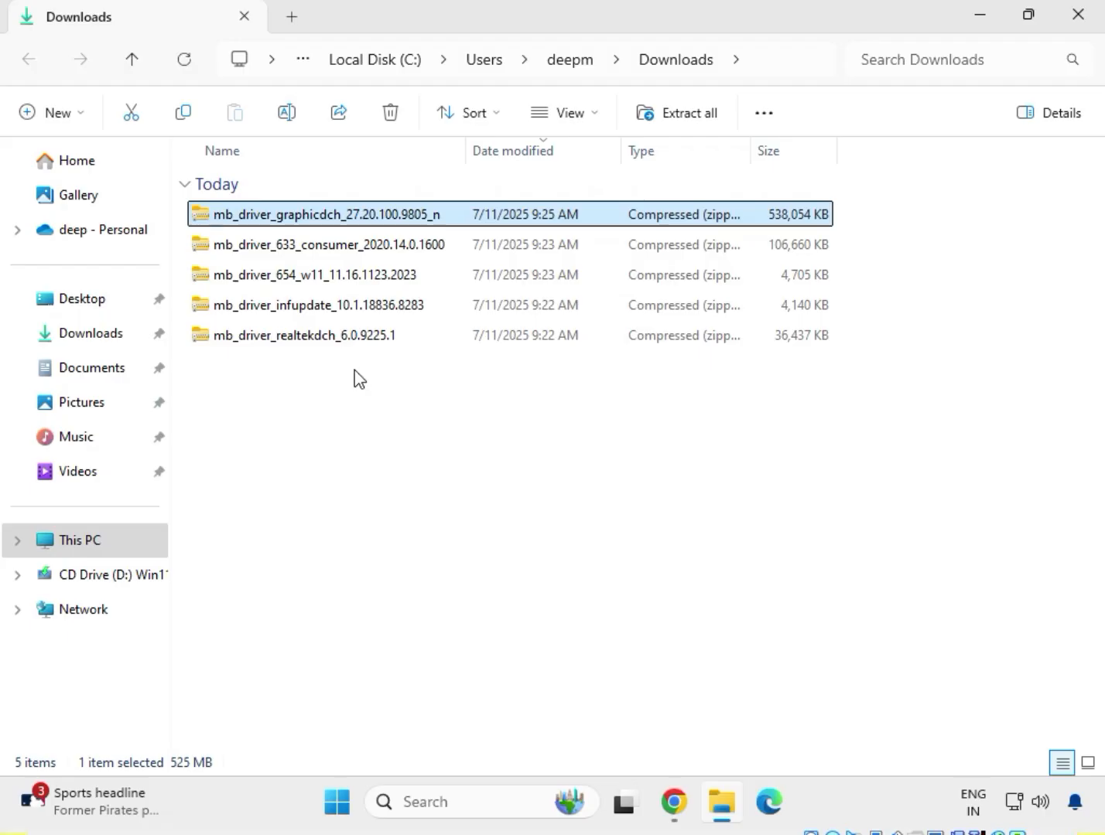
pyautogui.moveTo(354, 370); pyautogui.dragTo(316, 219)
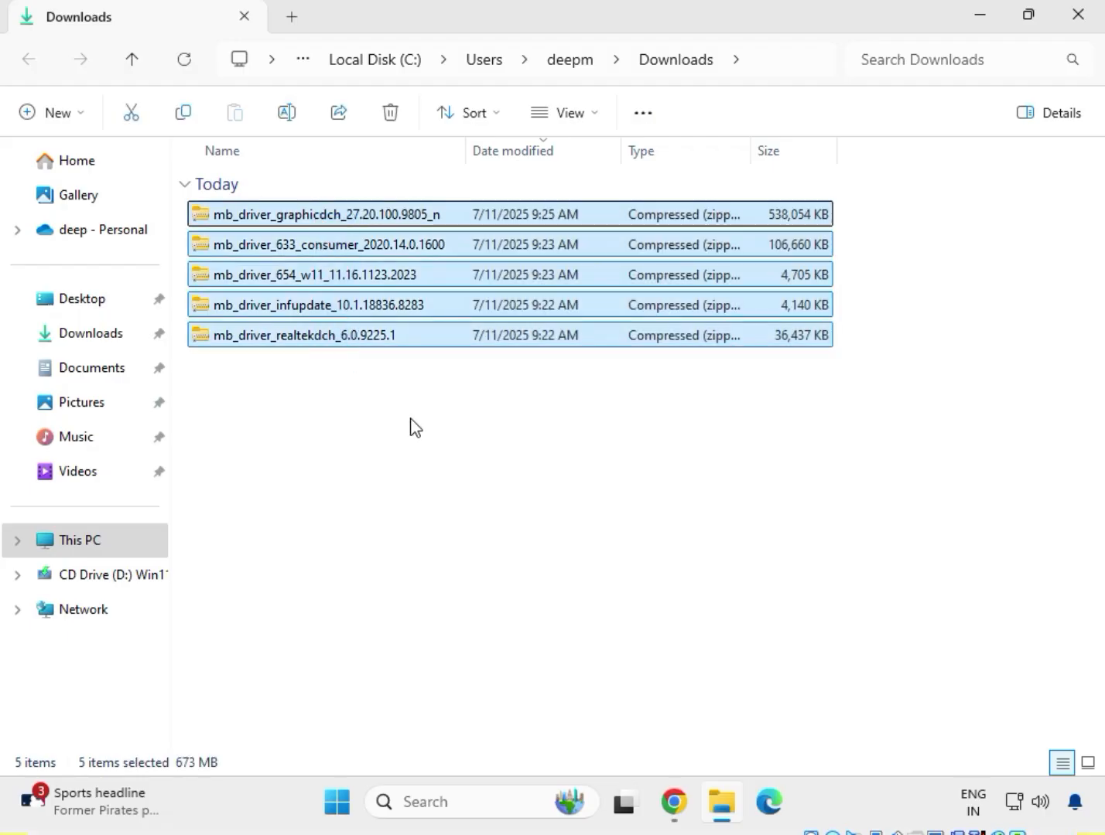
pyautogui.click(411, 429)
# Step: Extract the mb_driver_realtekdch_6.0.9225.1 archive to its default folder in Downloads and close the extracted folder's window
pyautogui.click(336, 342)
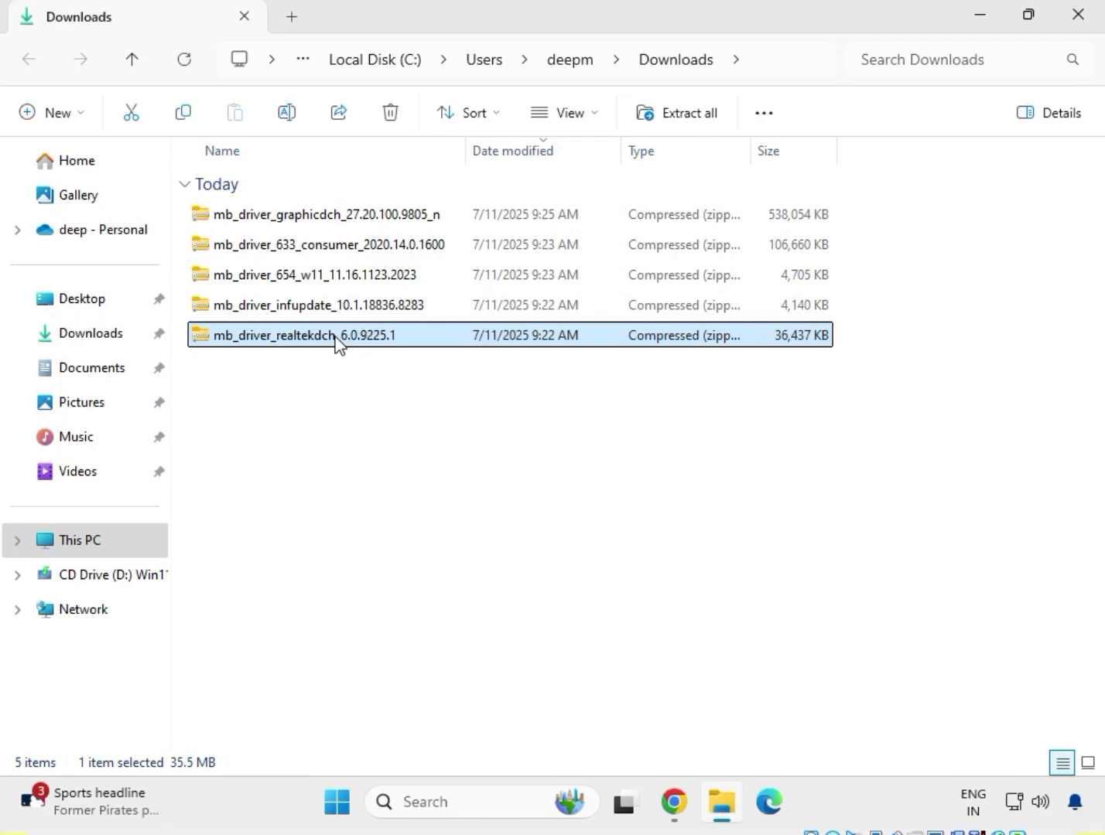
pyautogui.rightClick(336, 343)
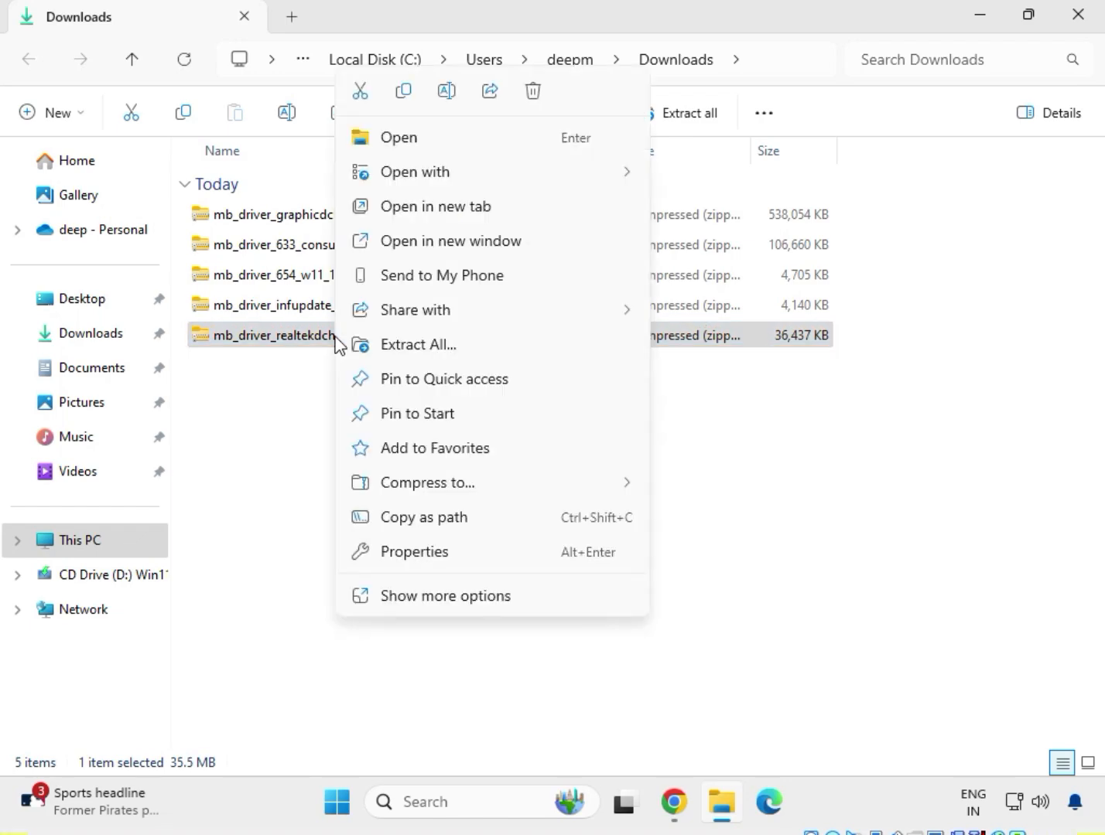
pyautogui.click(391, 354)
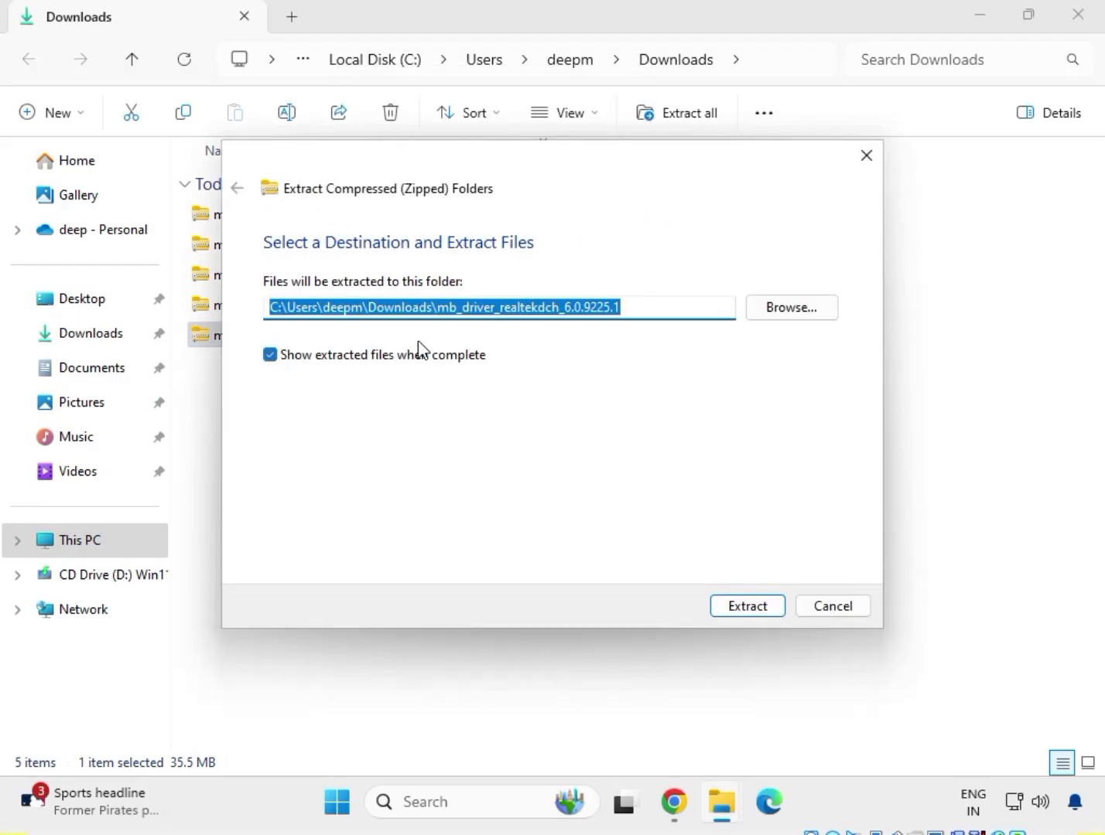
pyautogui.click(747, 606)
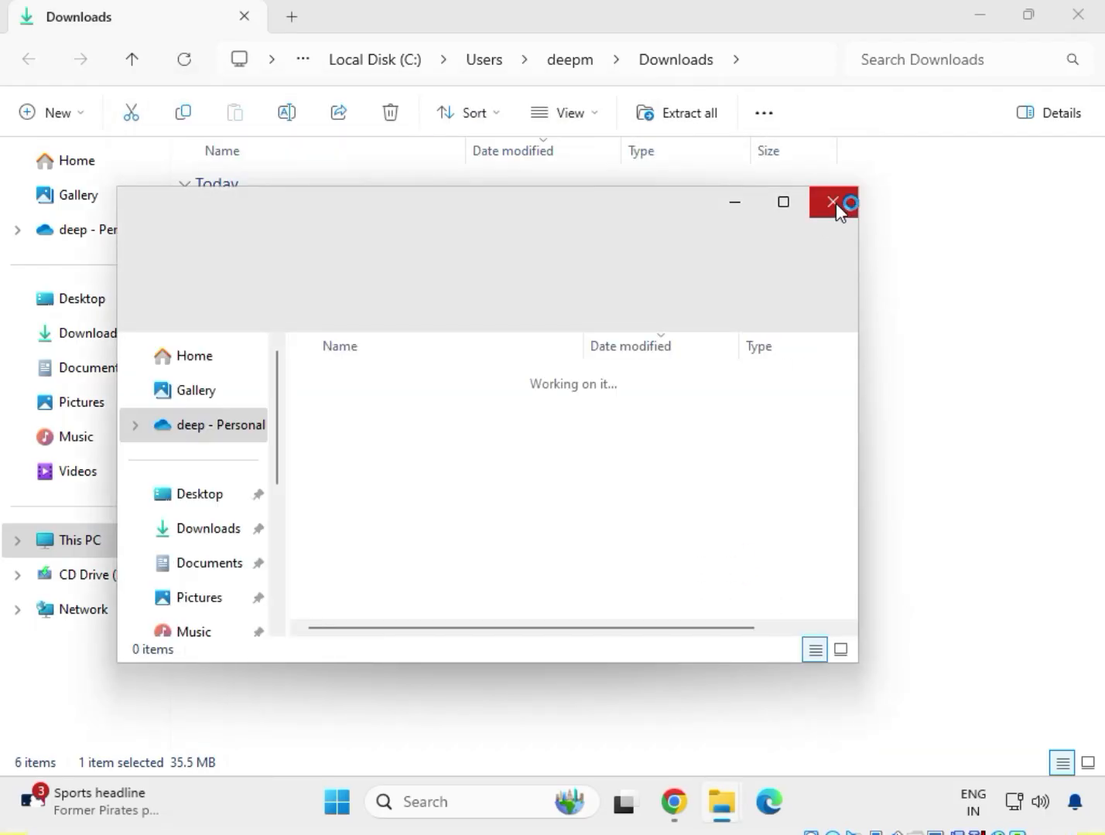
pyautogui.click(835, 203)
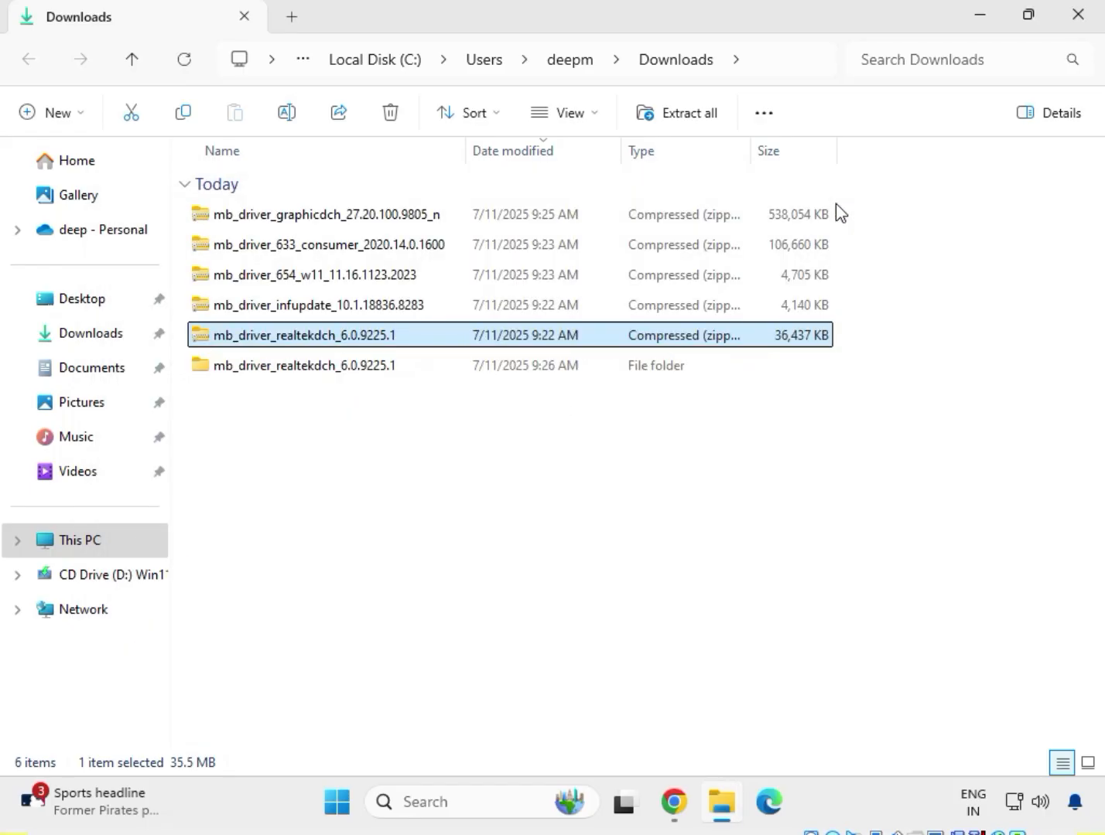
# Step: Extract the mb_driver_infupdate_10.1.18836.8283 archive to its default folder in Downloads and close the extracted folder's window
pyautogui.click(279, 312)
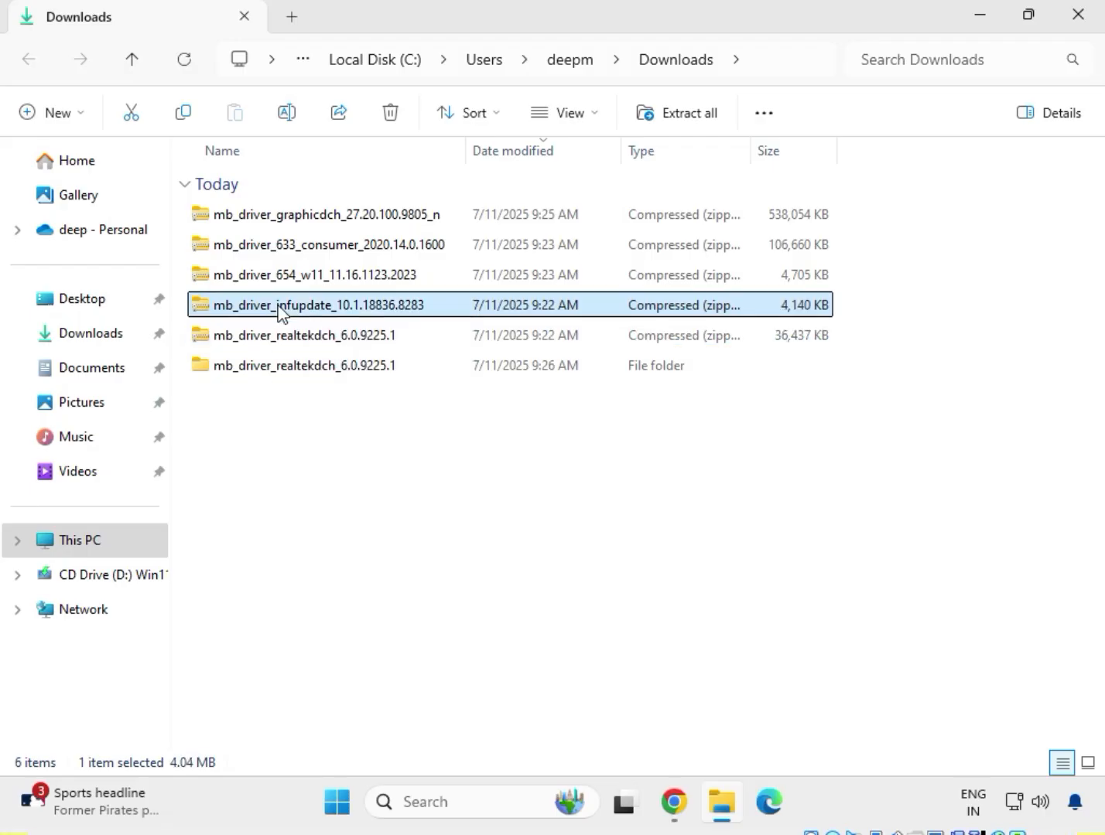
pyautogui.rightClick(280, 313)
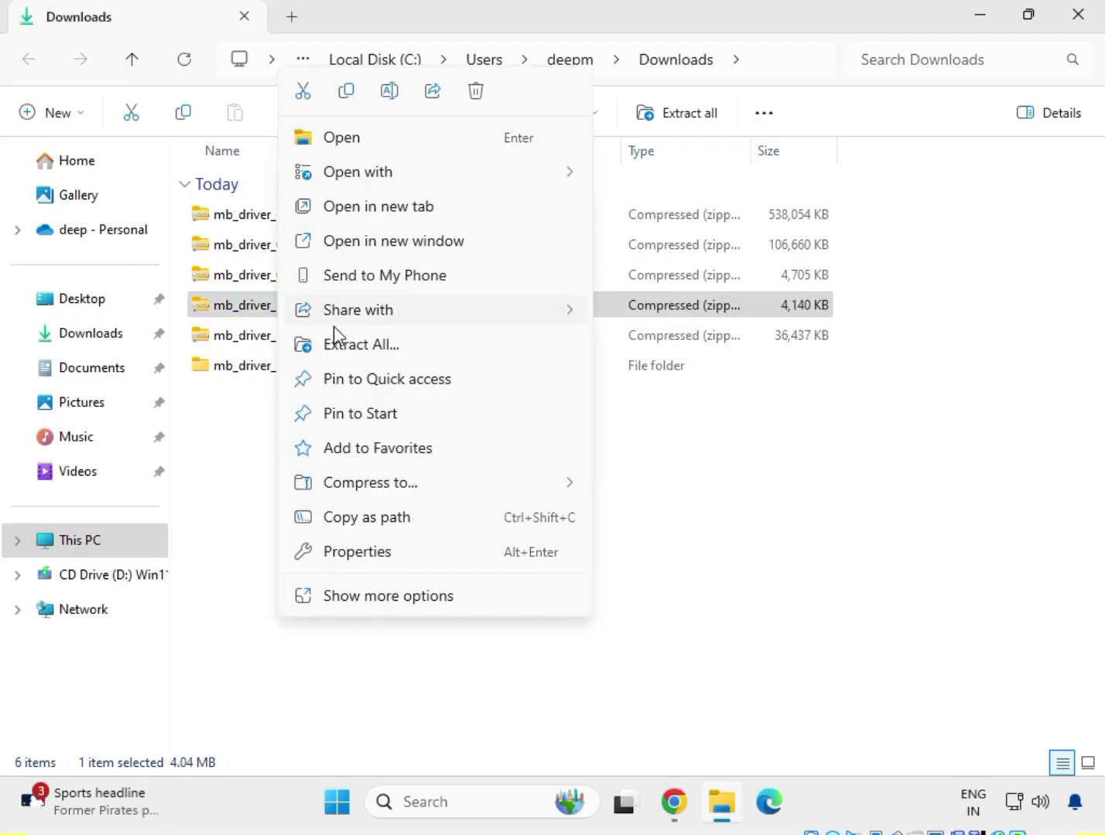
pyautogui.click(363, 343)
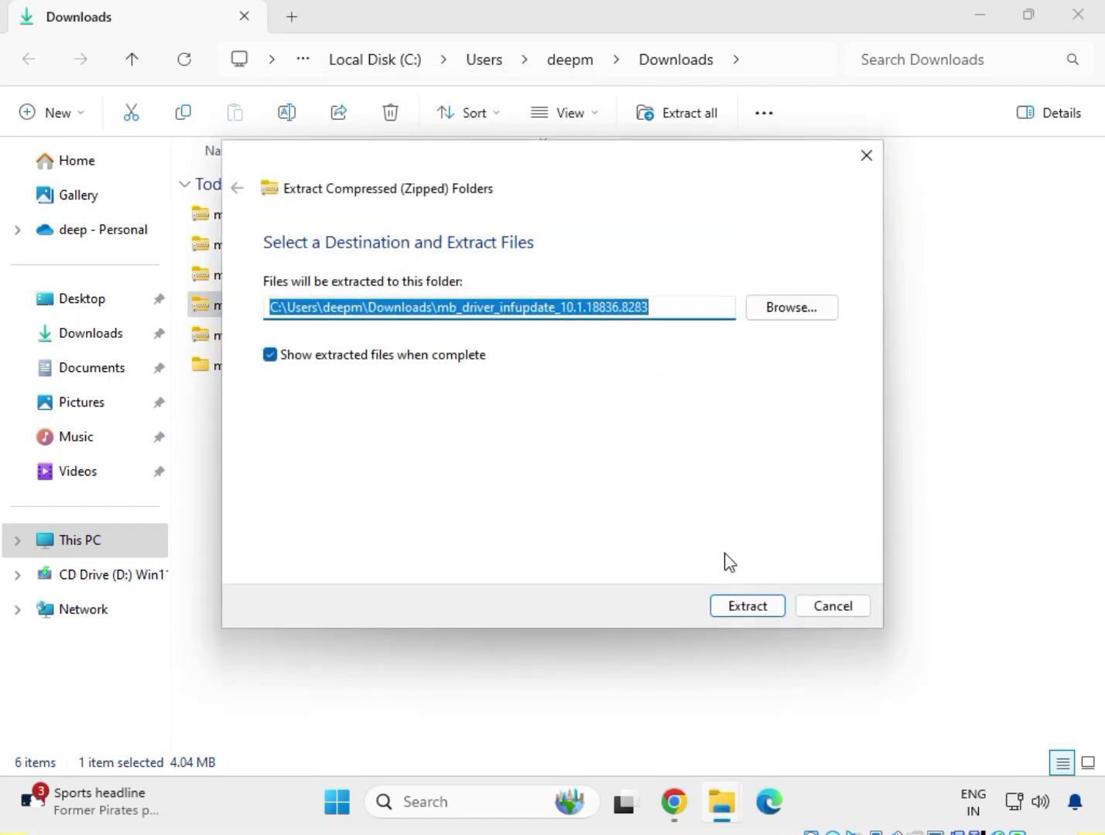
pyautogui.click(750, 608)
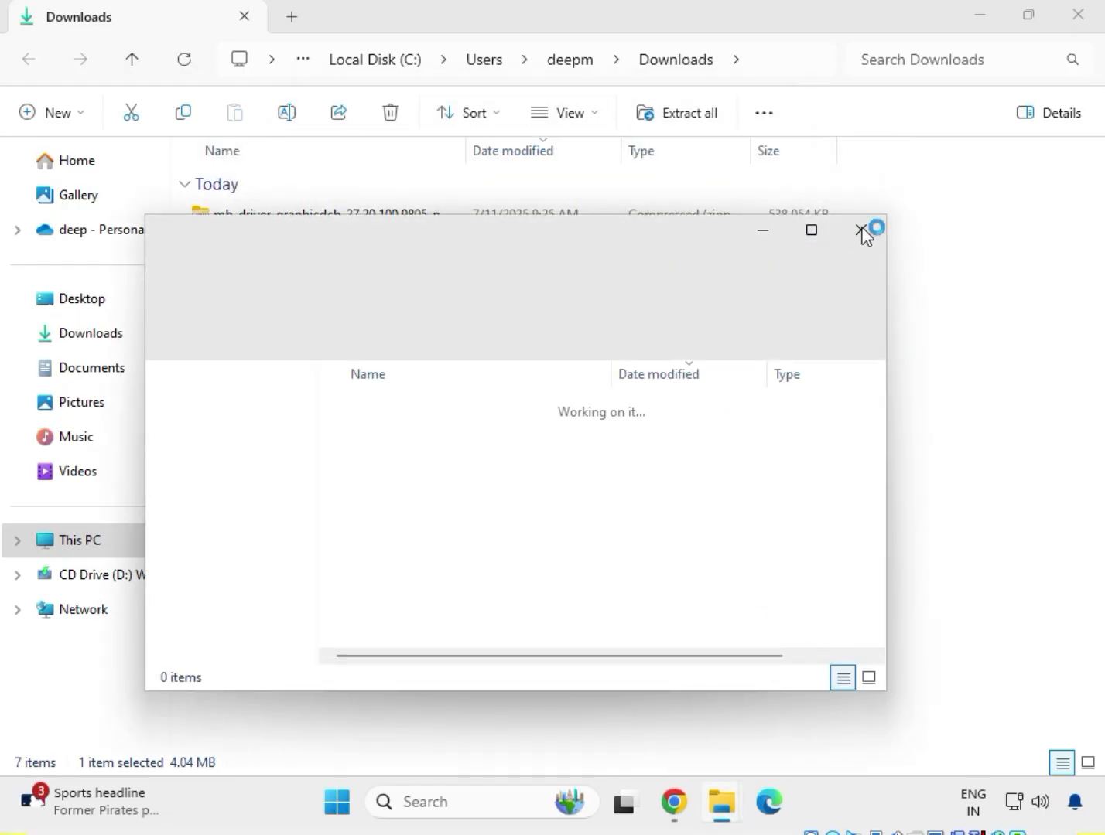
pyautogui.click(861, 232)
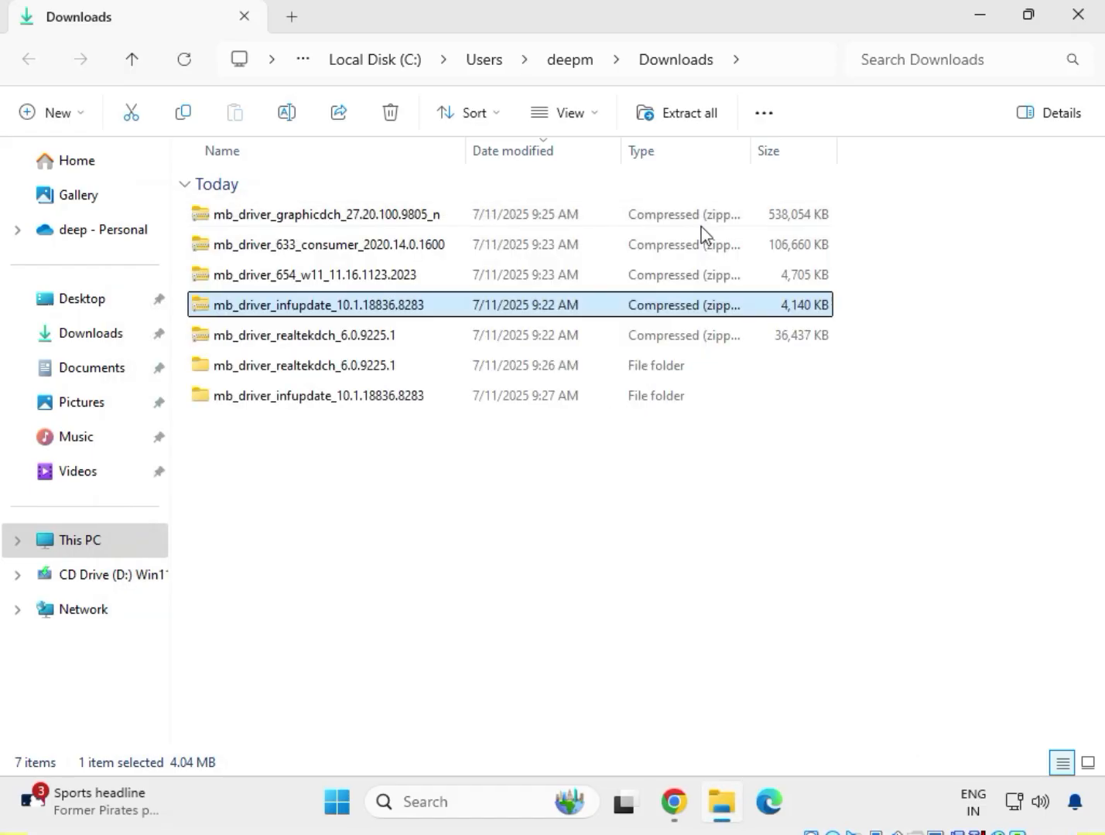
# Step: Extract the mb_driver_654_w11_11.16.1123.2023 archive to its default folder in Downloads and close the extracted folder's window
pyautogui.click(288, 283)
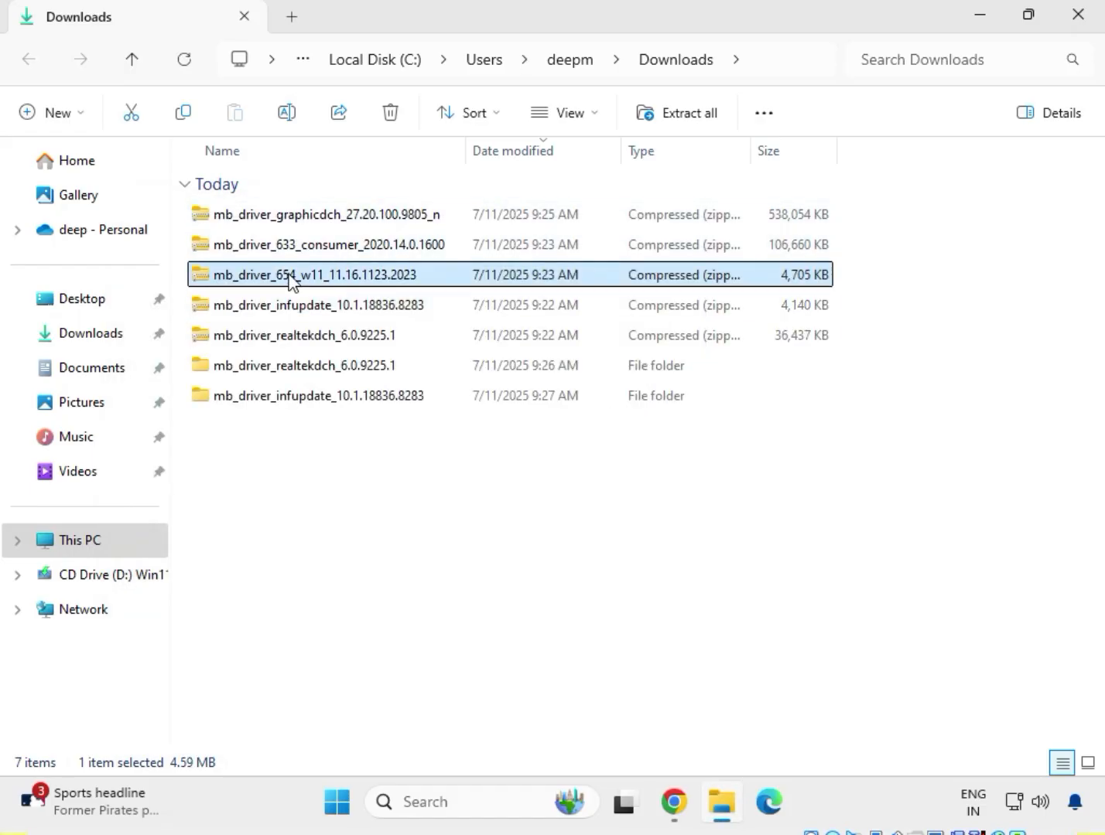
pyautogui.rightClick(290, 283)
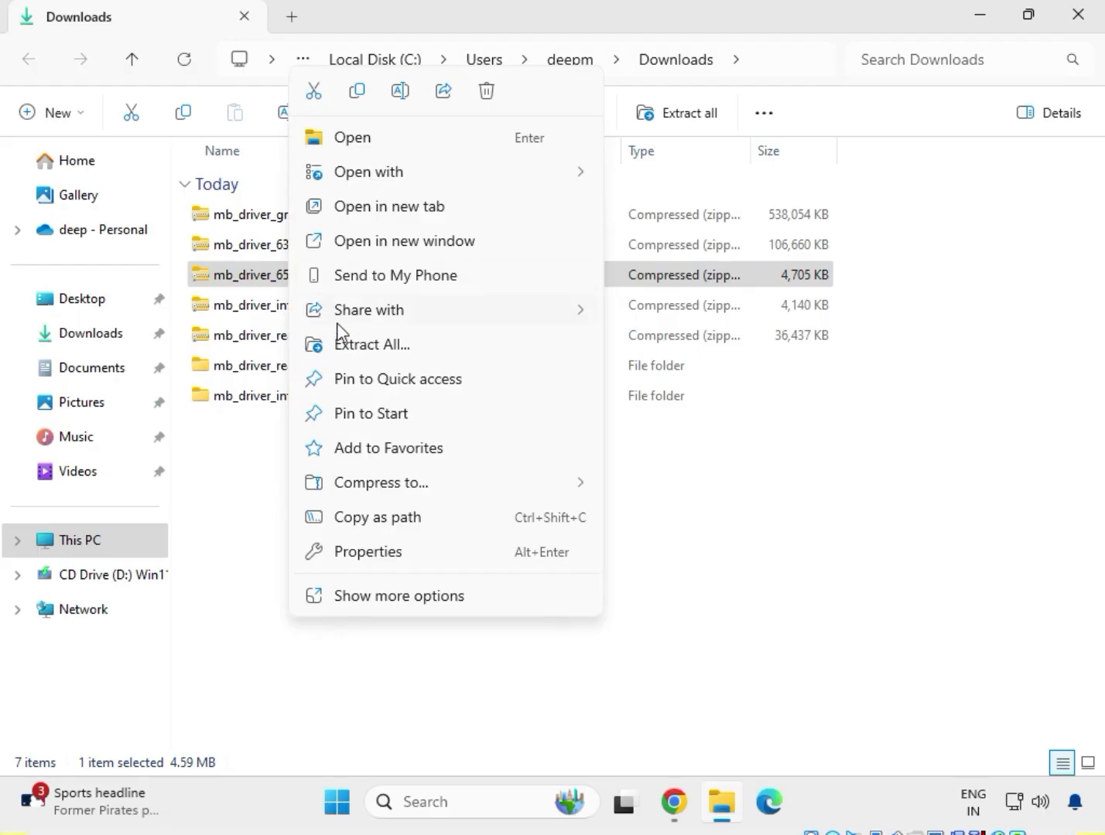
pyautogui.click(349, 345)
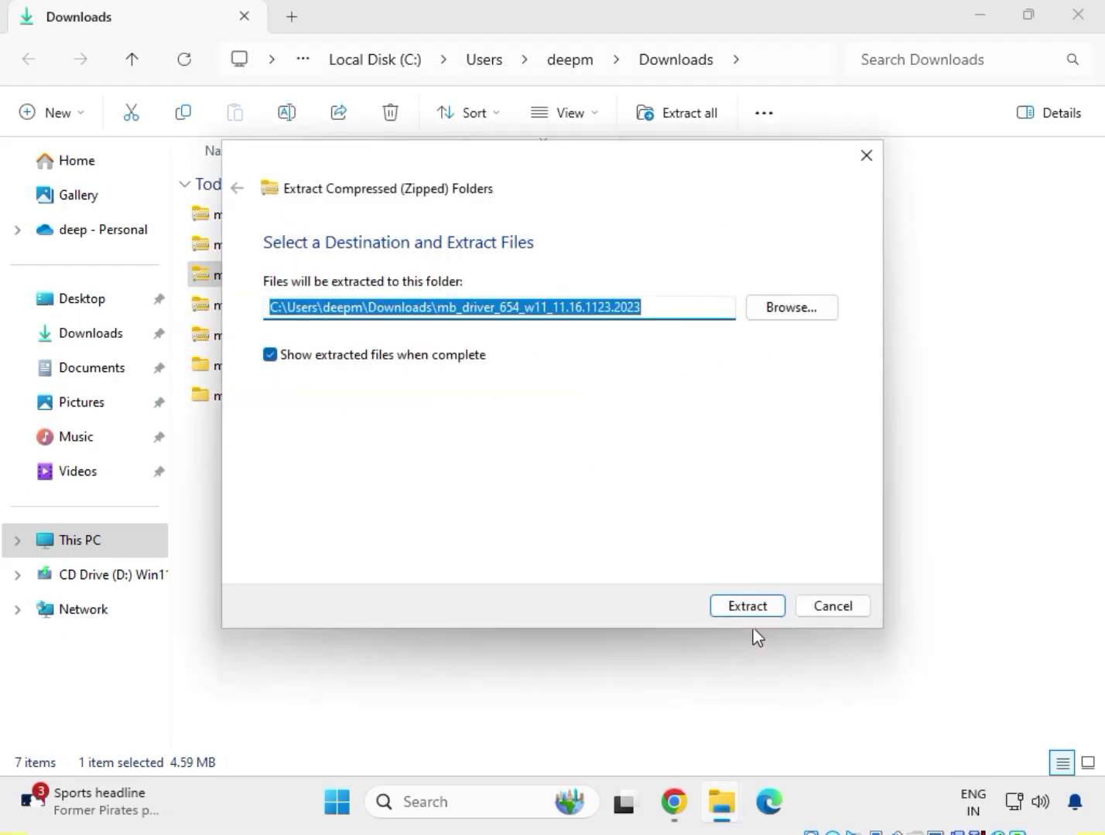
pyautogui.click(765, 615)
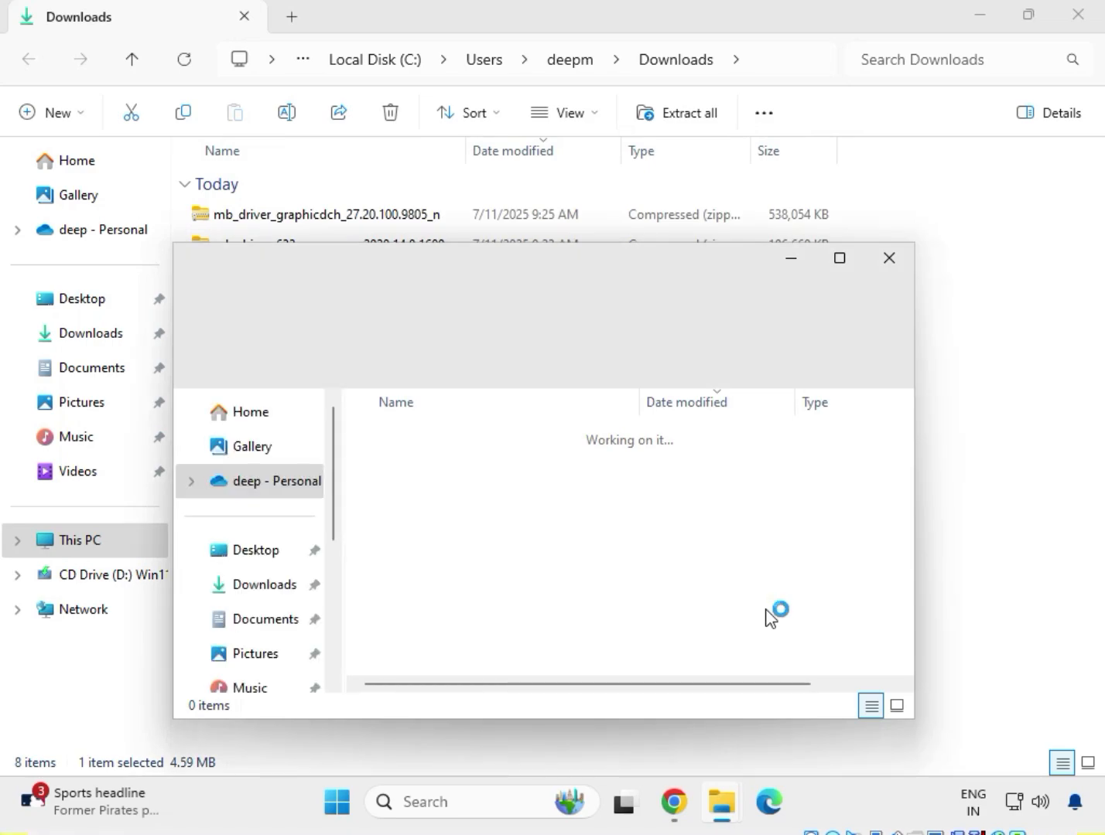
pyautogui.click(889, 264)
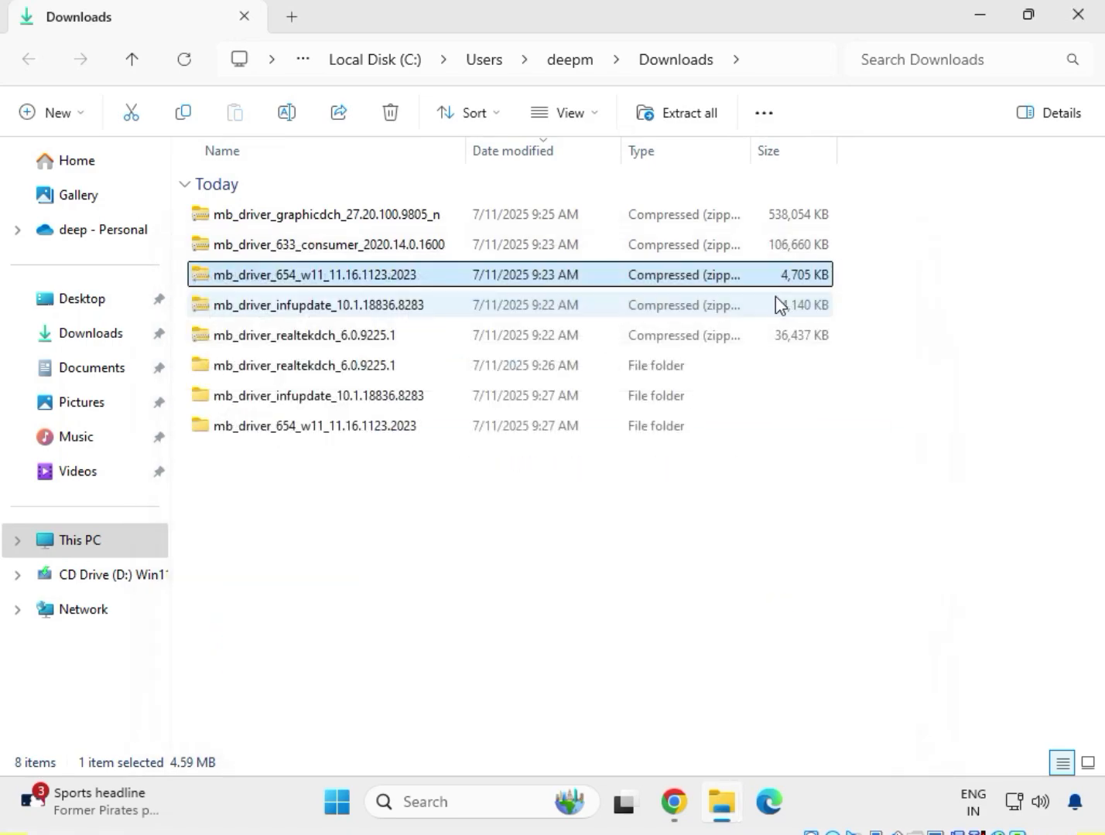
# Step: Extract the mb_driver_633_consumer_2020.14.0.1600 archive to its default folder in Downloads and close the extracted folder's window
pyautogui.click(261, 246)
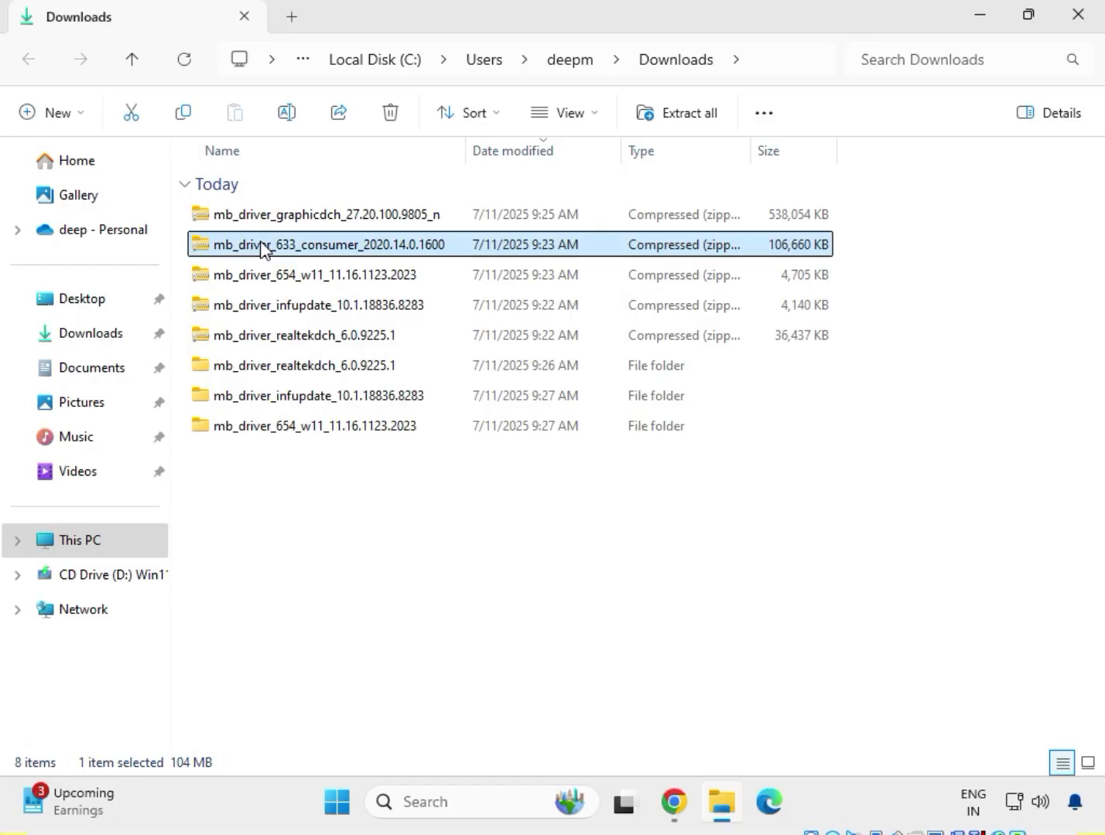
pyautogui.rightClick(263, 250)
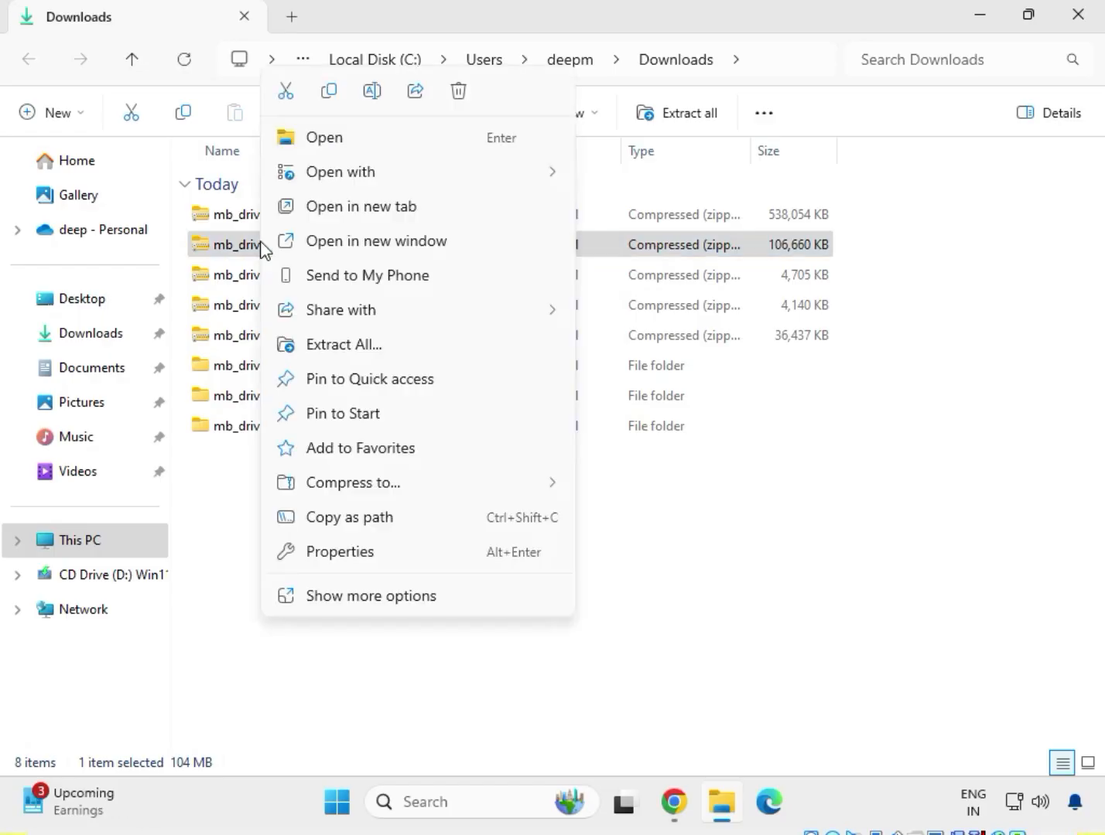
pyautogui.click(343, 344)
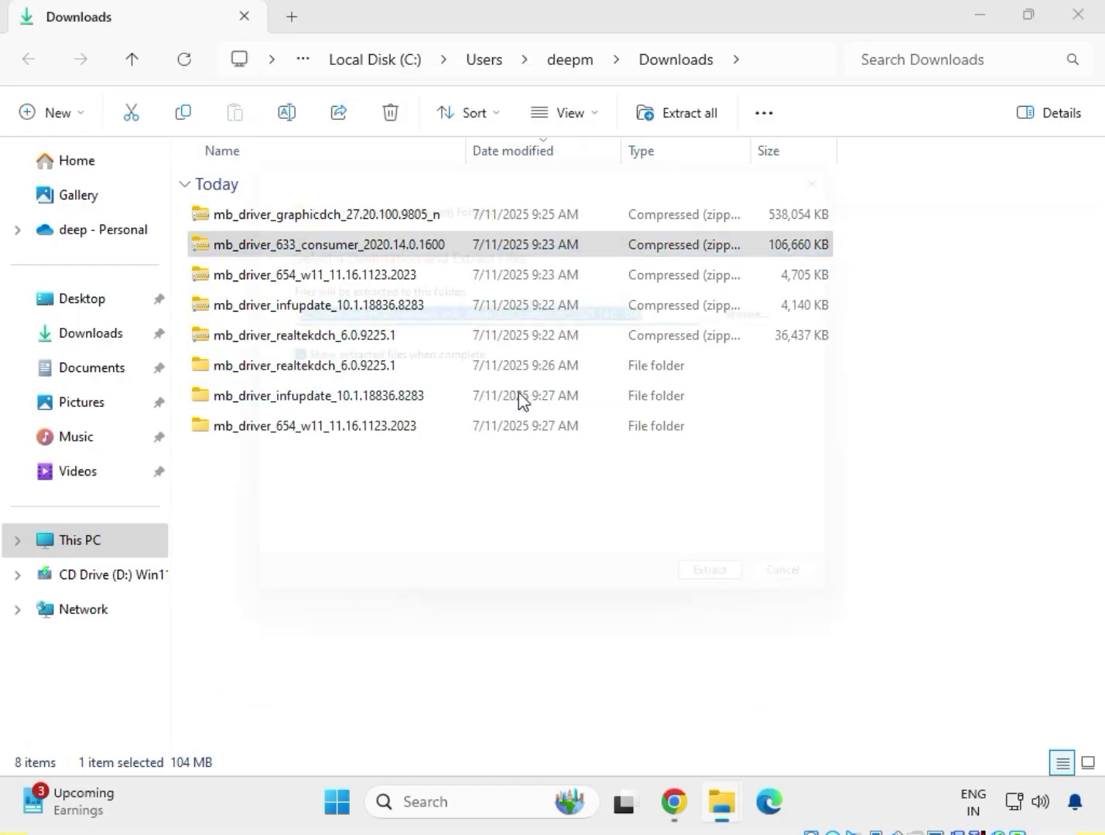
pyautogui.click(745, 611)
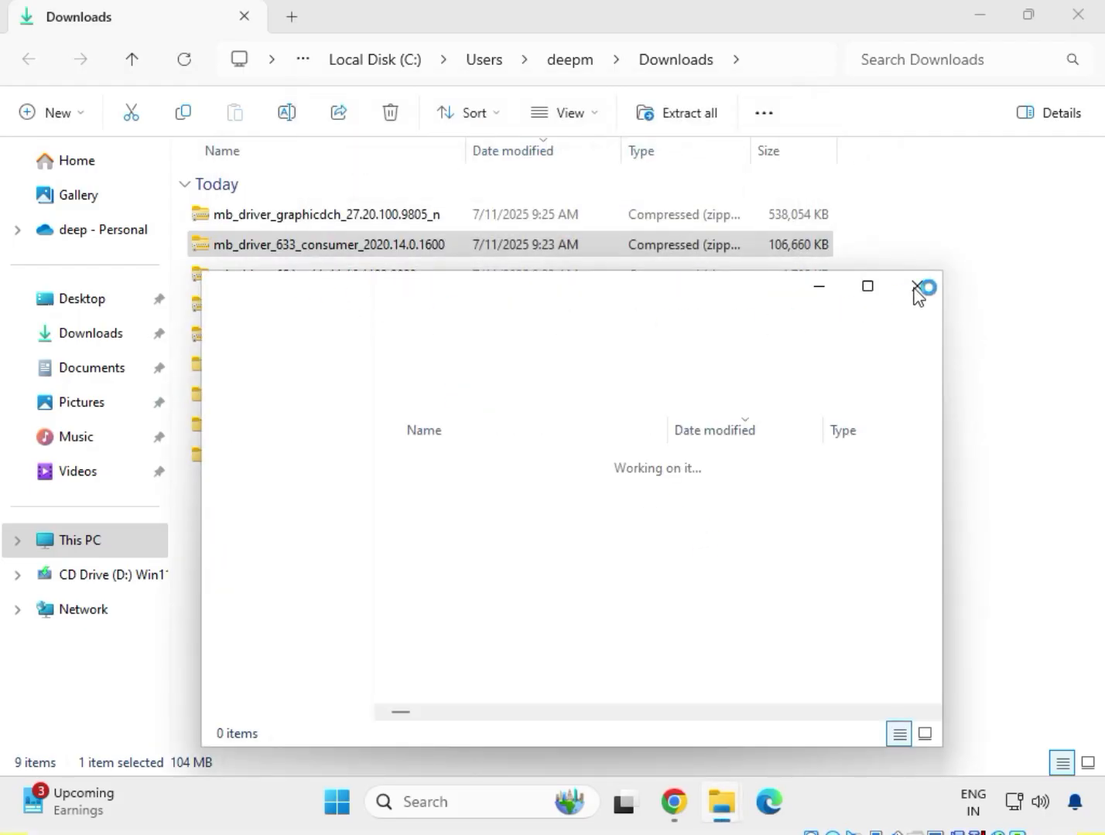
pyautogui.click(918, 288)
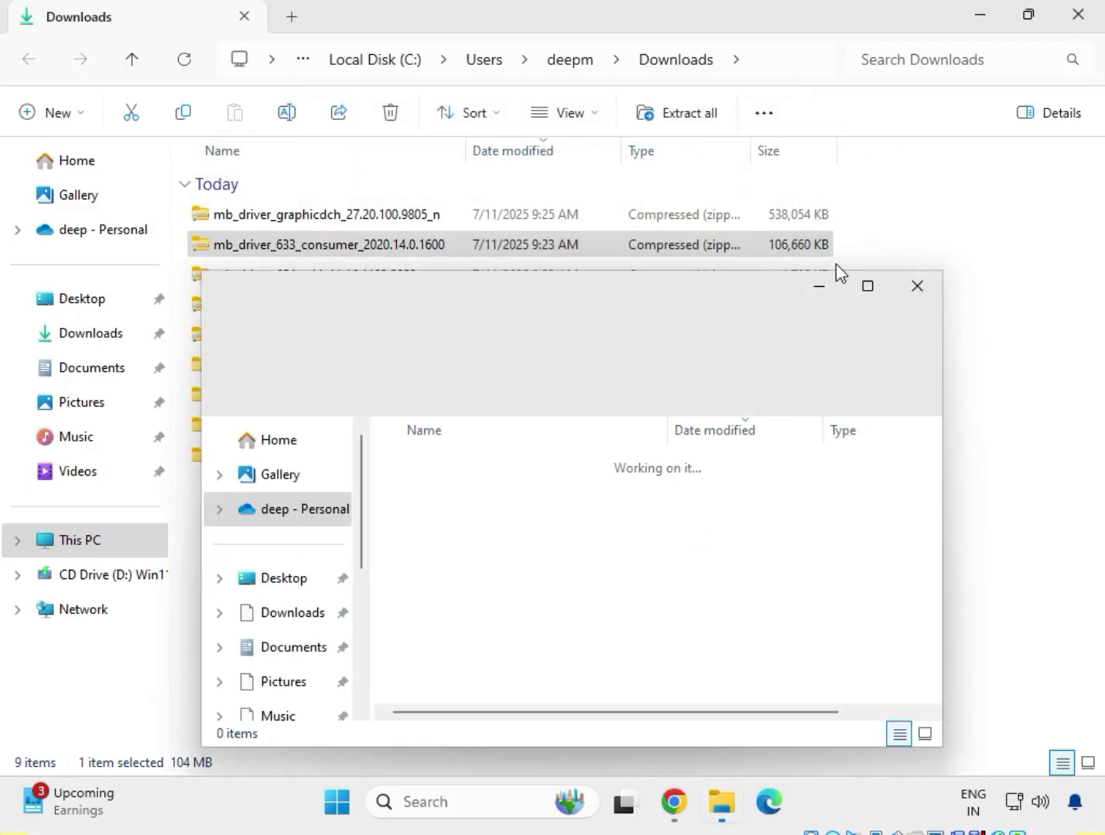
# Step: Extract the mb_driver_graphicdch_27.20.100.9805_n archive to its default folder in Downloads and close the extracted folder's window
pyautogui.click(381, 216)
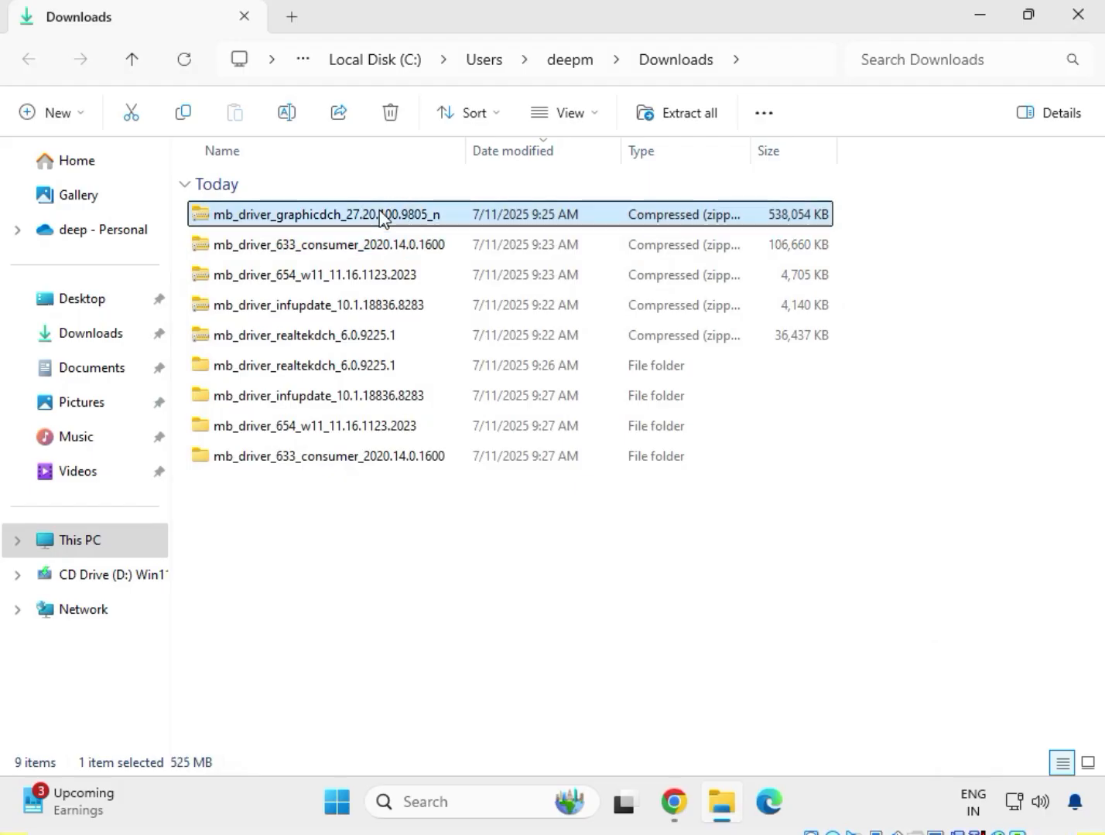
pyautogui.rightClick(379, 215)
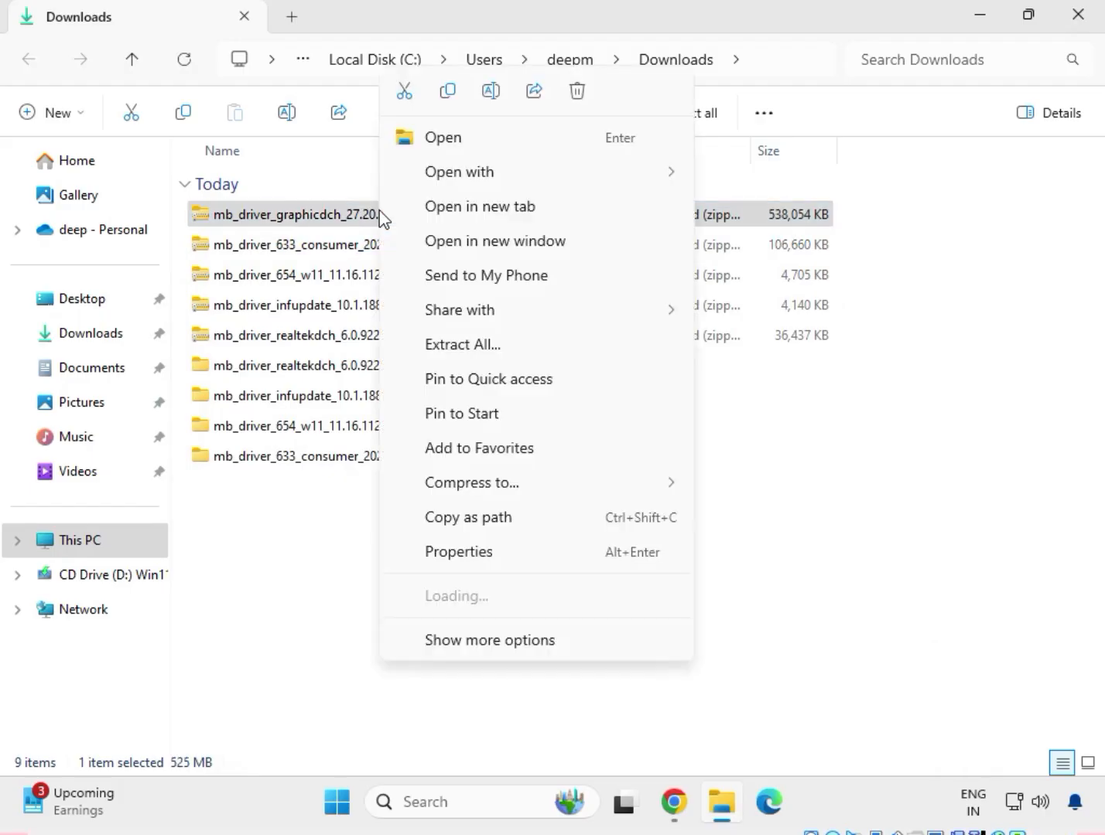
pyautogui.click(491, 350)
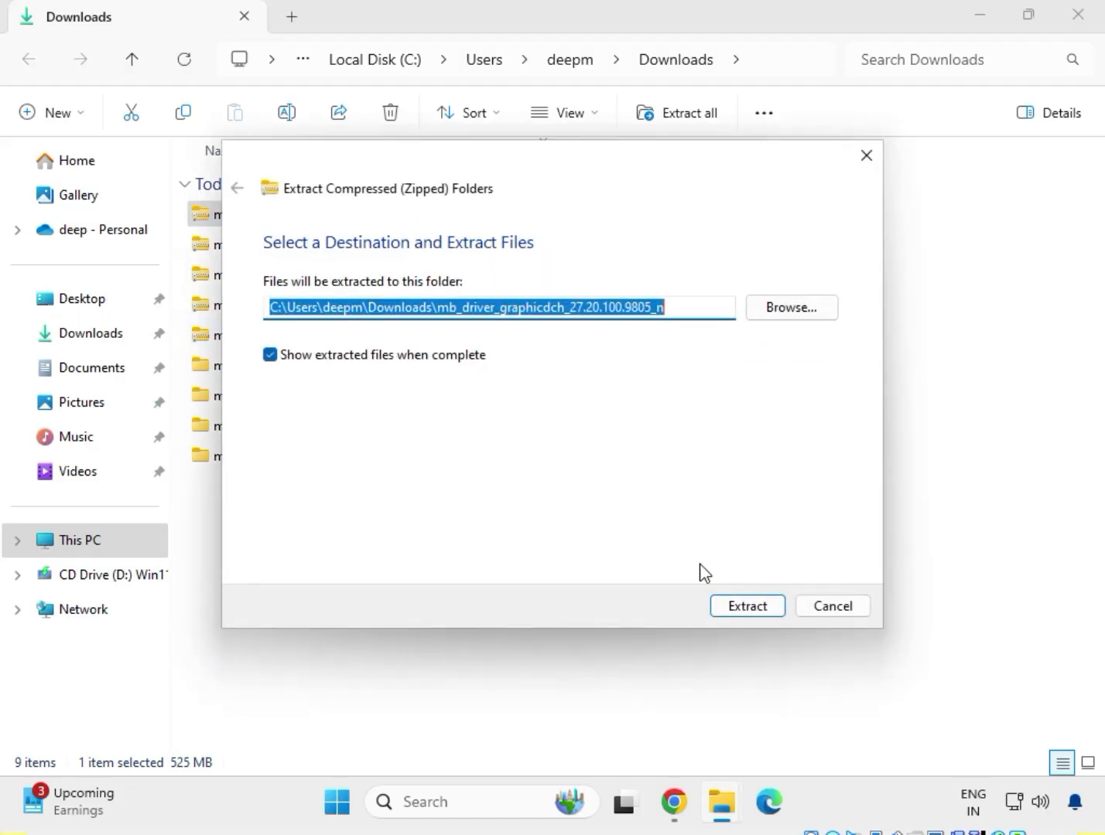
pyautogui.click(744, 607)
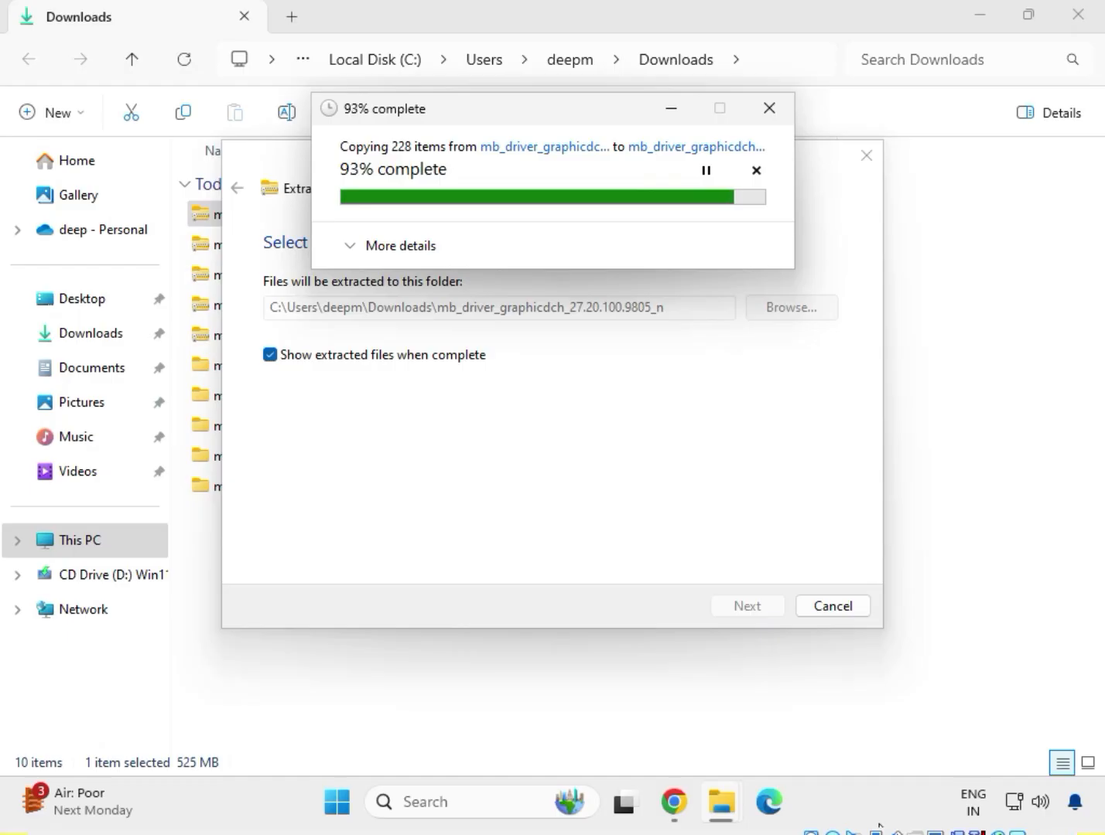
pyautogui.click(941, 19)
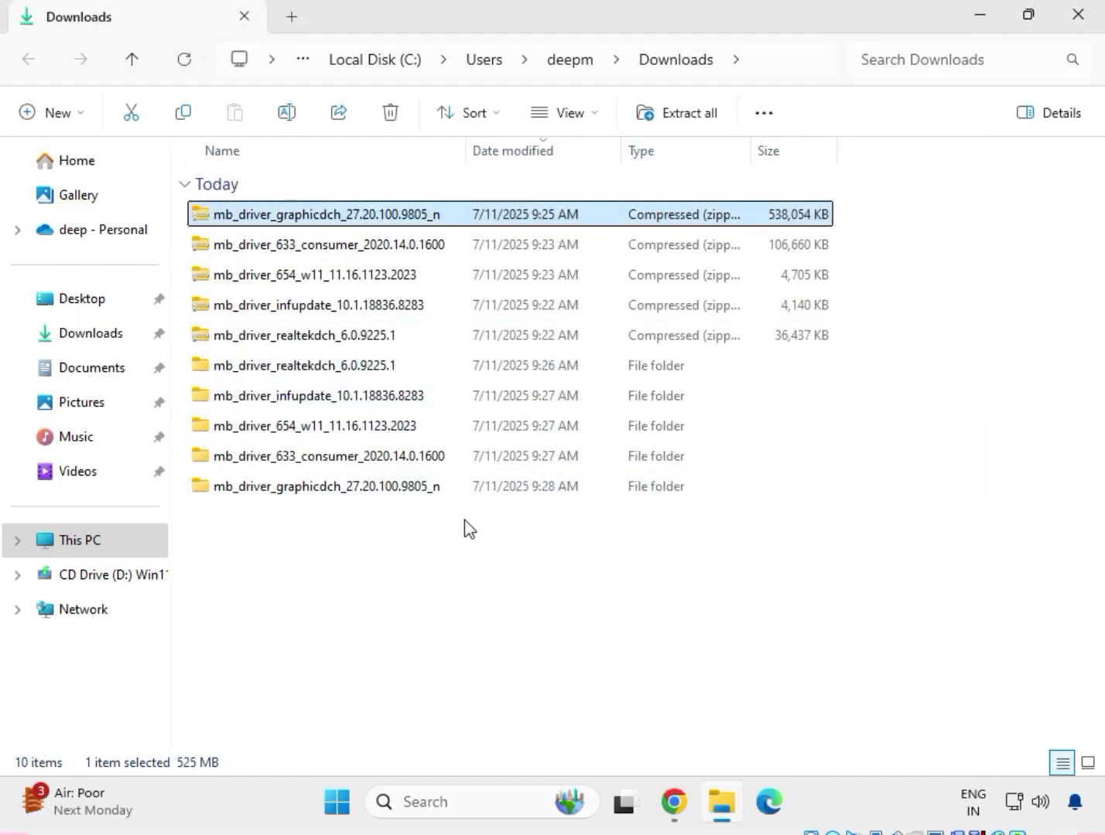
# Step: Delete the five compressed driver archives from Downloads, keeping only the extracted folders
pyautogui.moveTo(464, 520); pyautogui.dragTo(355, 368)
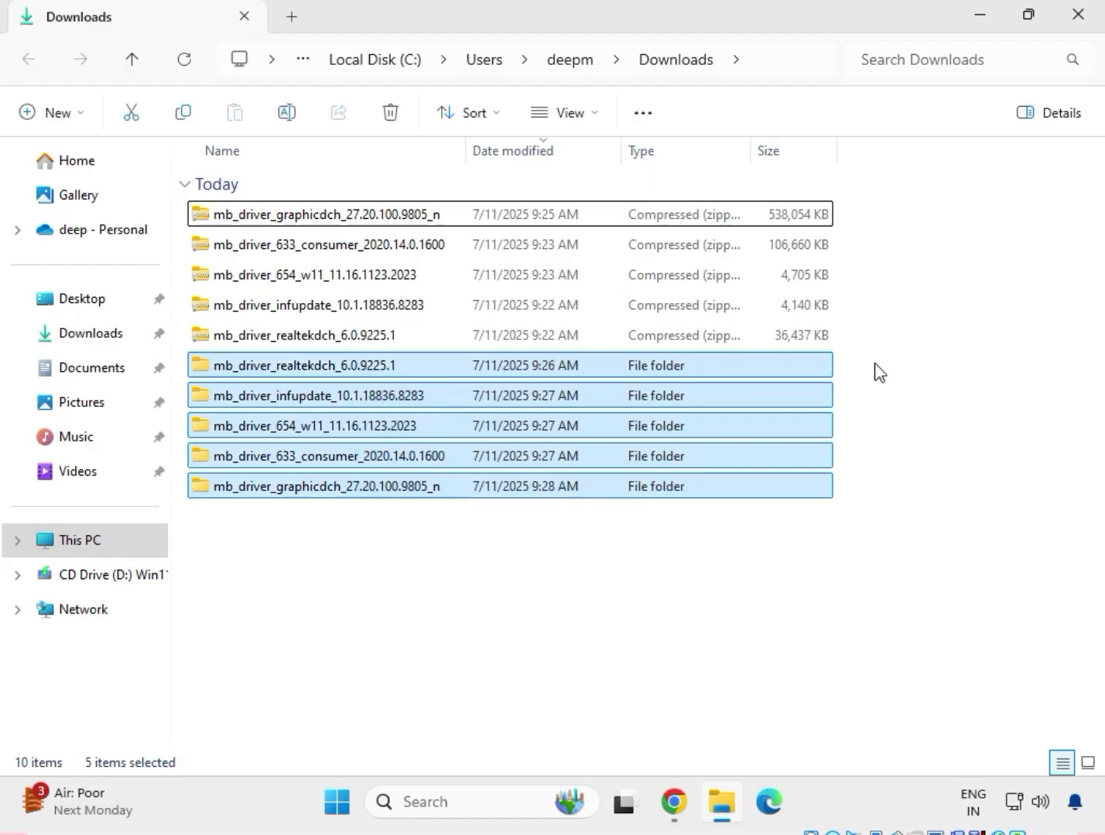
pyautogui.moveTo(863, 335); pyautogui.dragTo(448, 197)
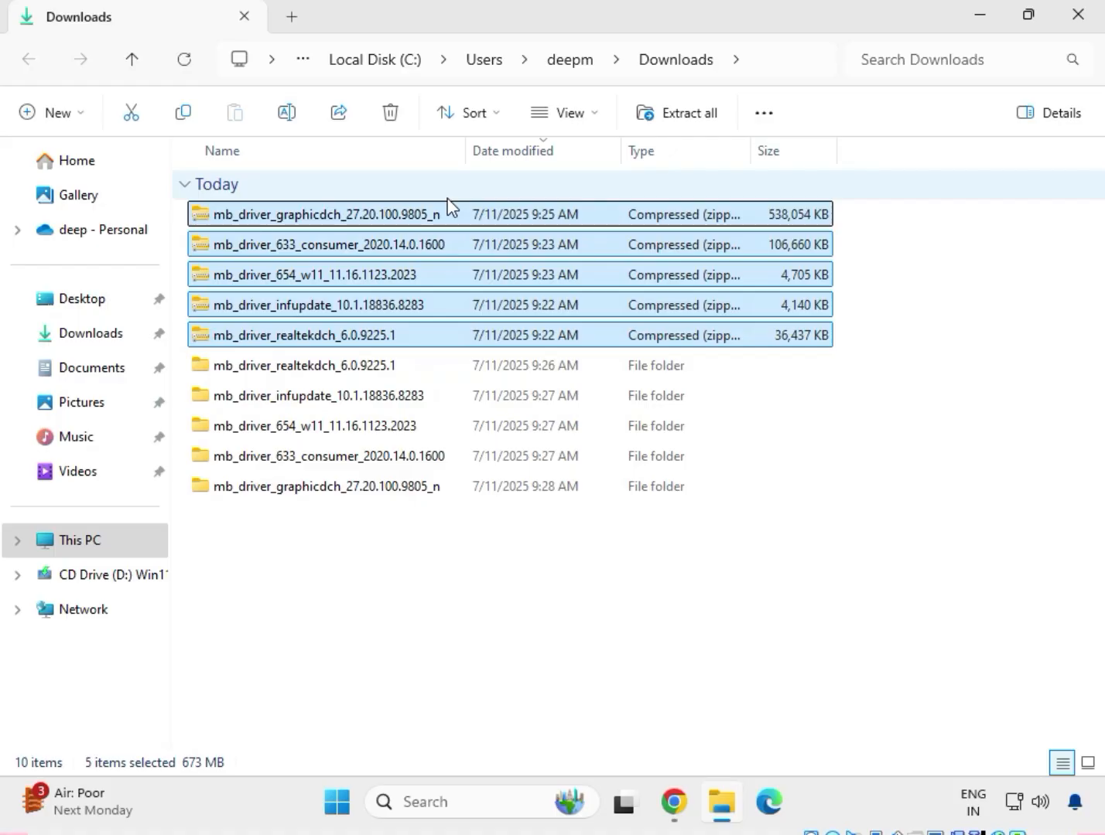
pyautogui.press('Delete')
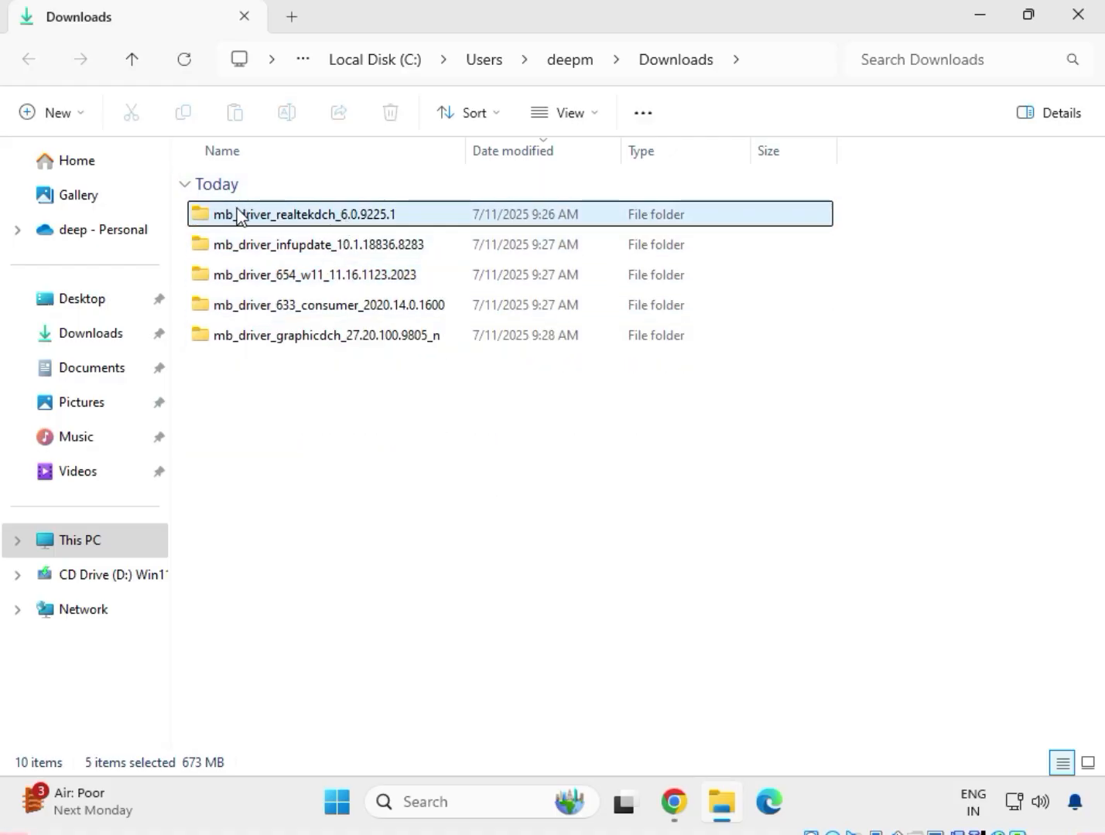
# Step: Run the Setup application as administrator from the subfolder inside mb_driver_realtekdch_6.0.9225.1 and approve the elevation request
pyautogui.doubleClick(282, 217)
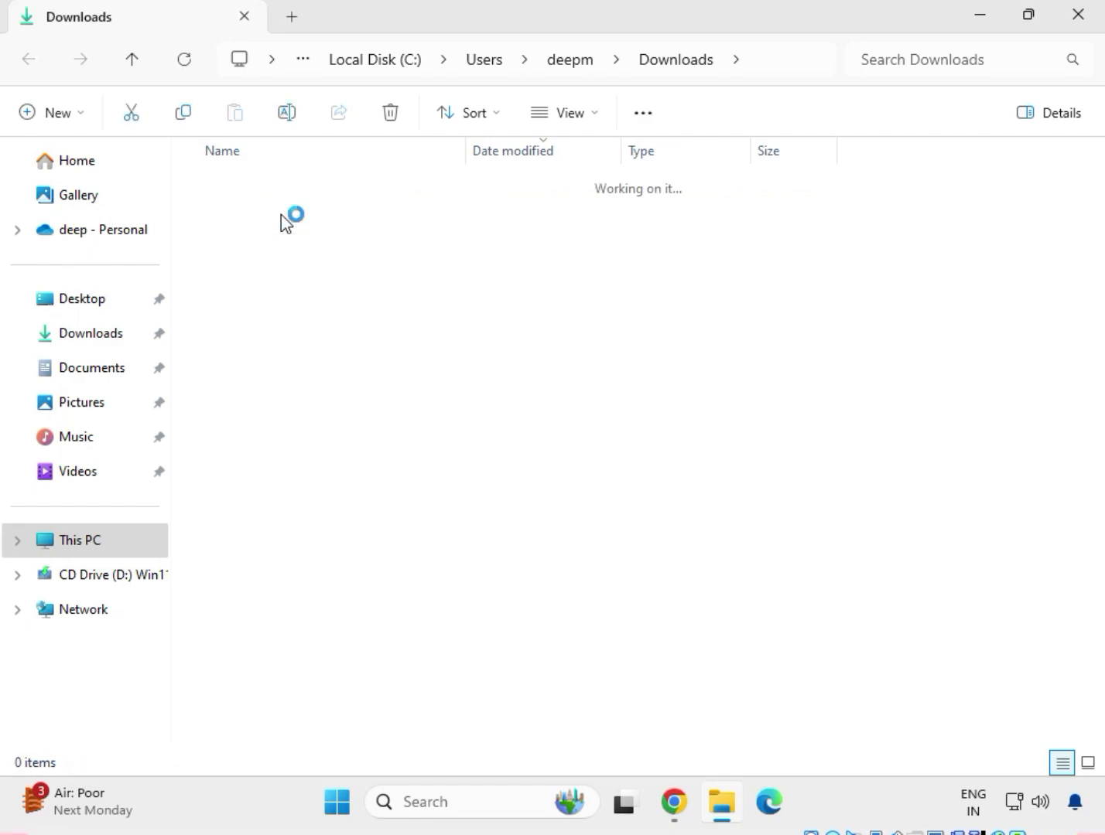
pyautogui.doubleClick(282, 216)
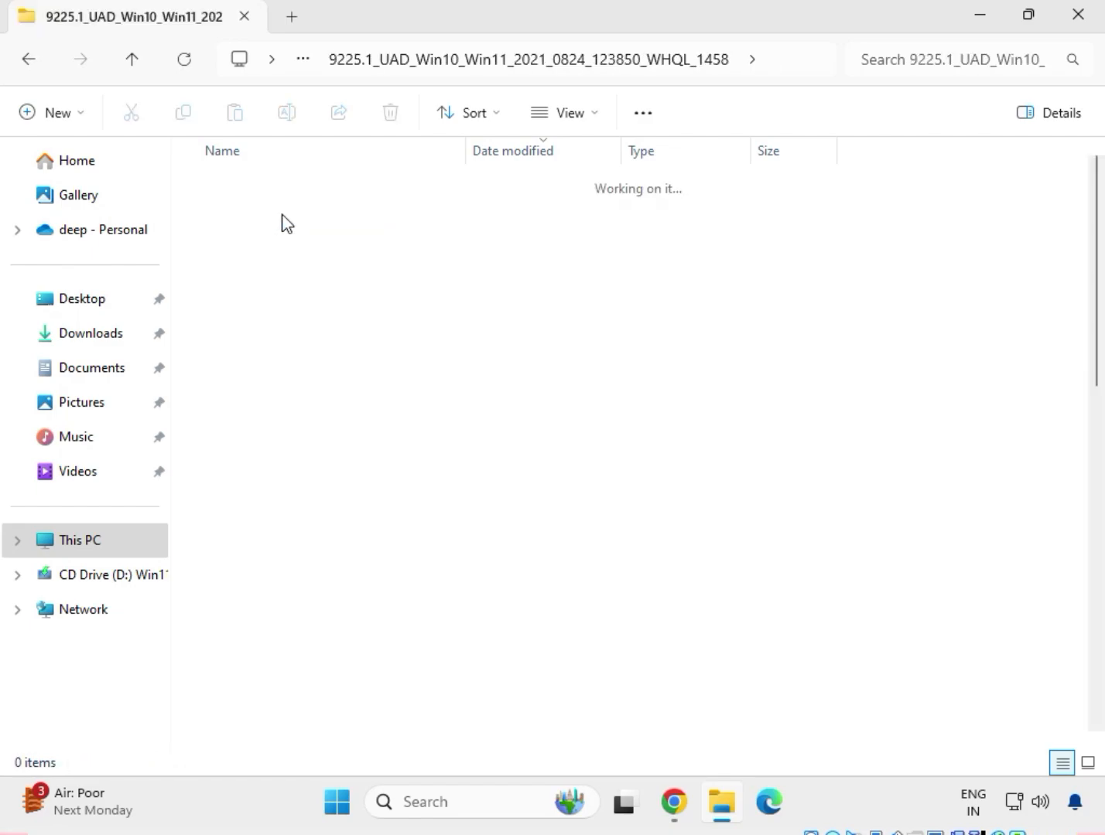
pyautogui.scroll(-4, 331, 530)
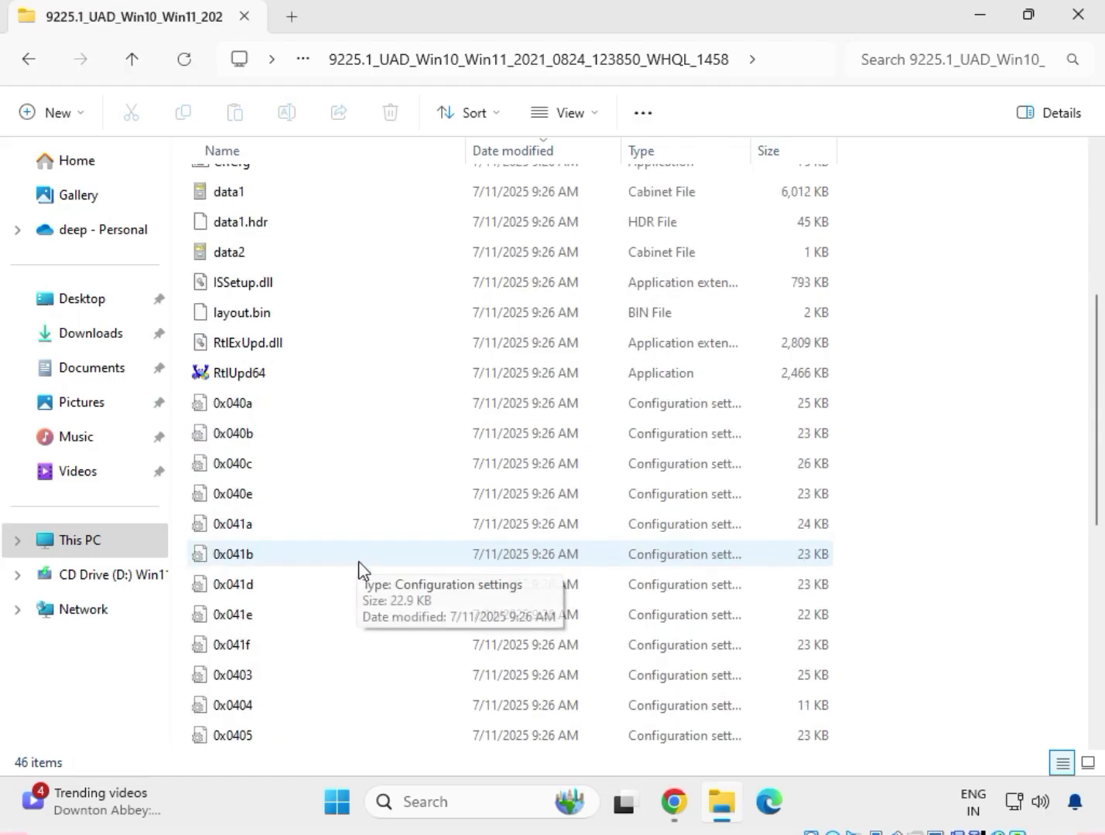
pyautogui.scroll(4, 356, 567)
pyautogui.click(251, 225)
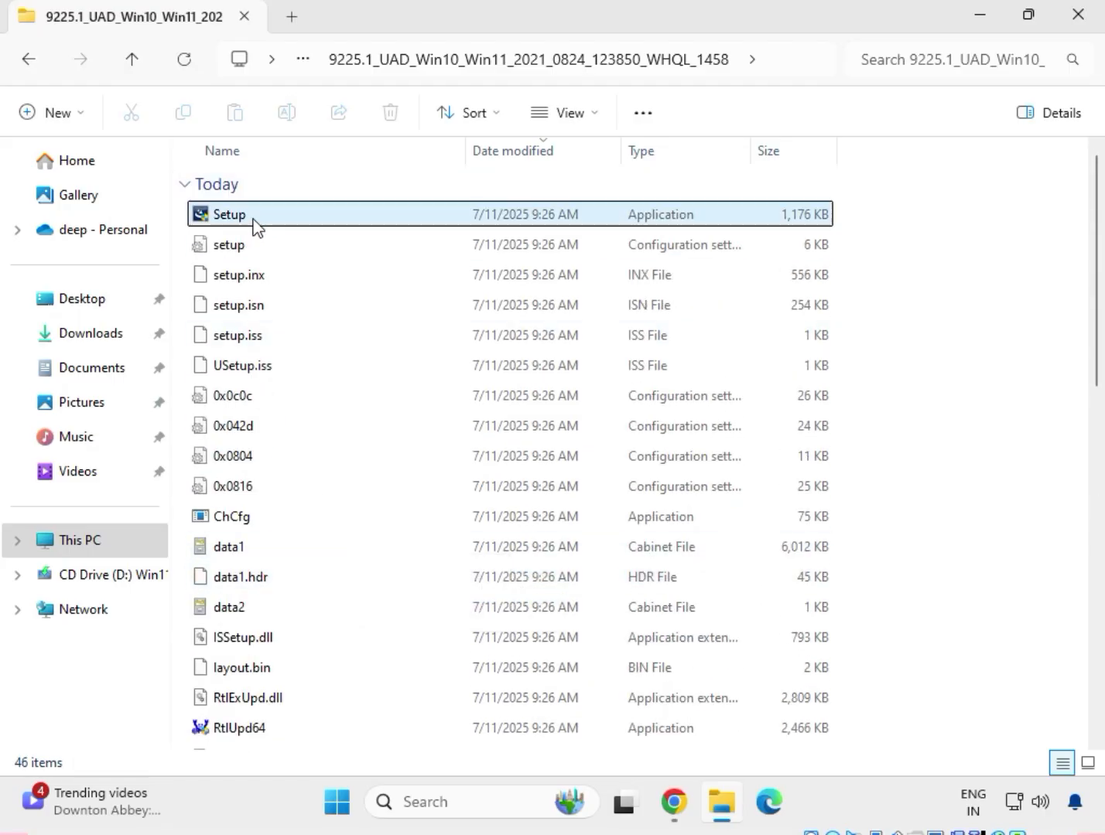
pyautogui.rightClick(255, 223)
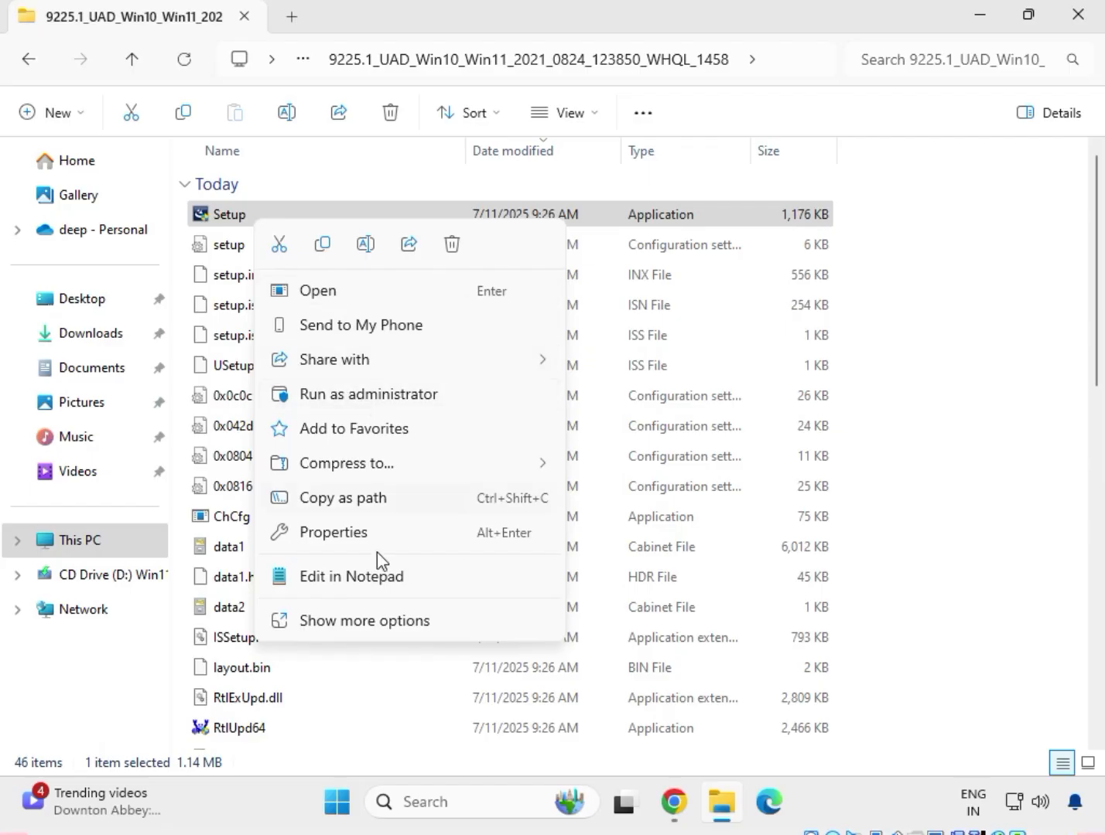
pyautogui.click(367, 623)
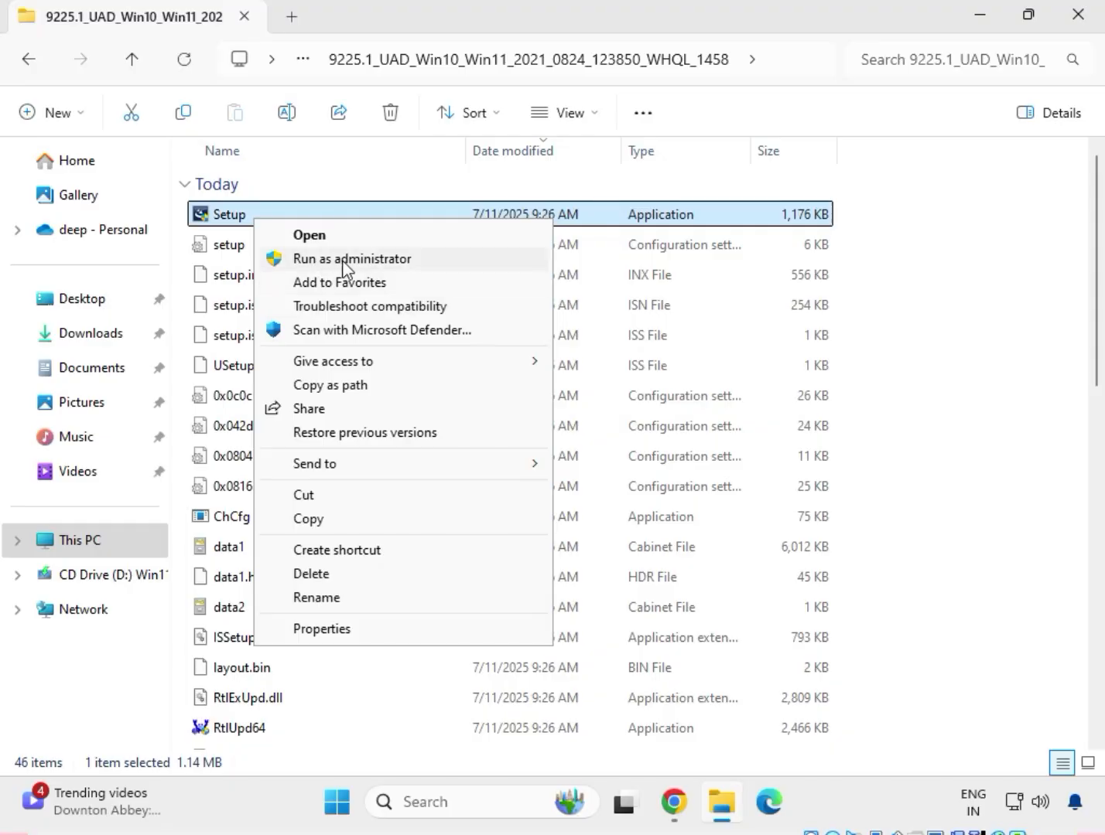
pyautogui.click(343, 261)
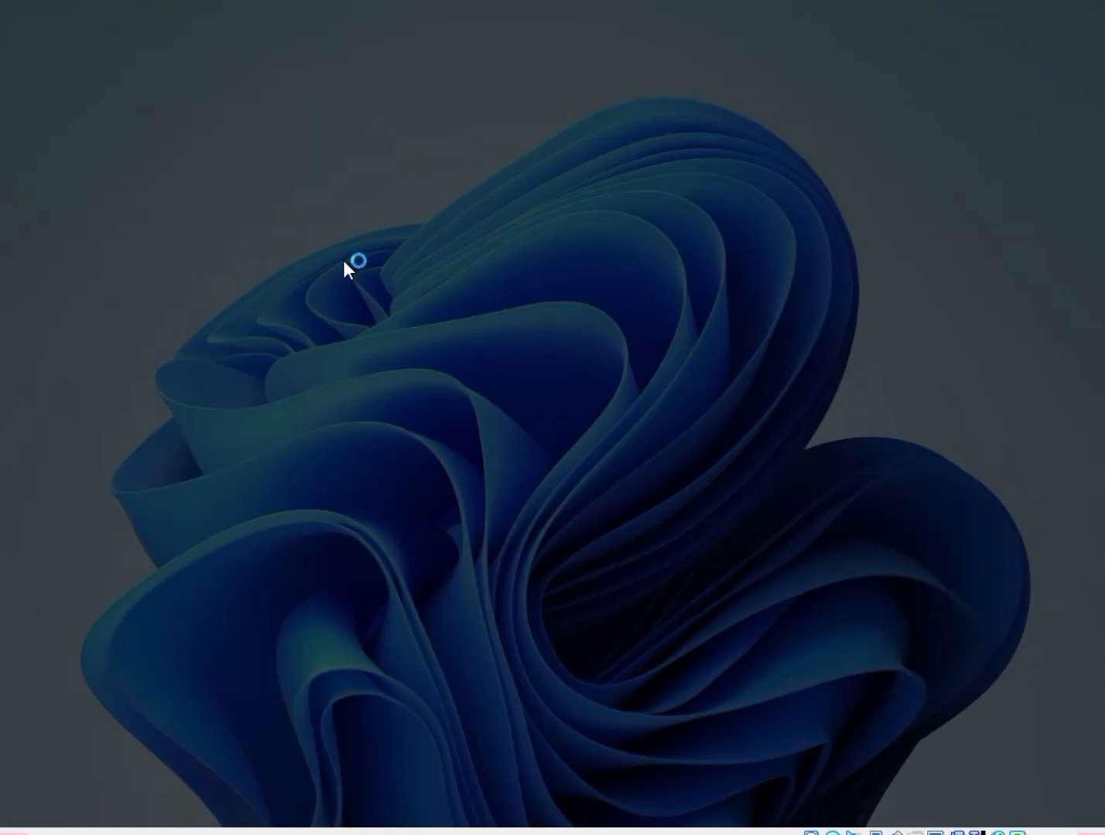
pyautogui.click(424, 585)
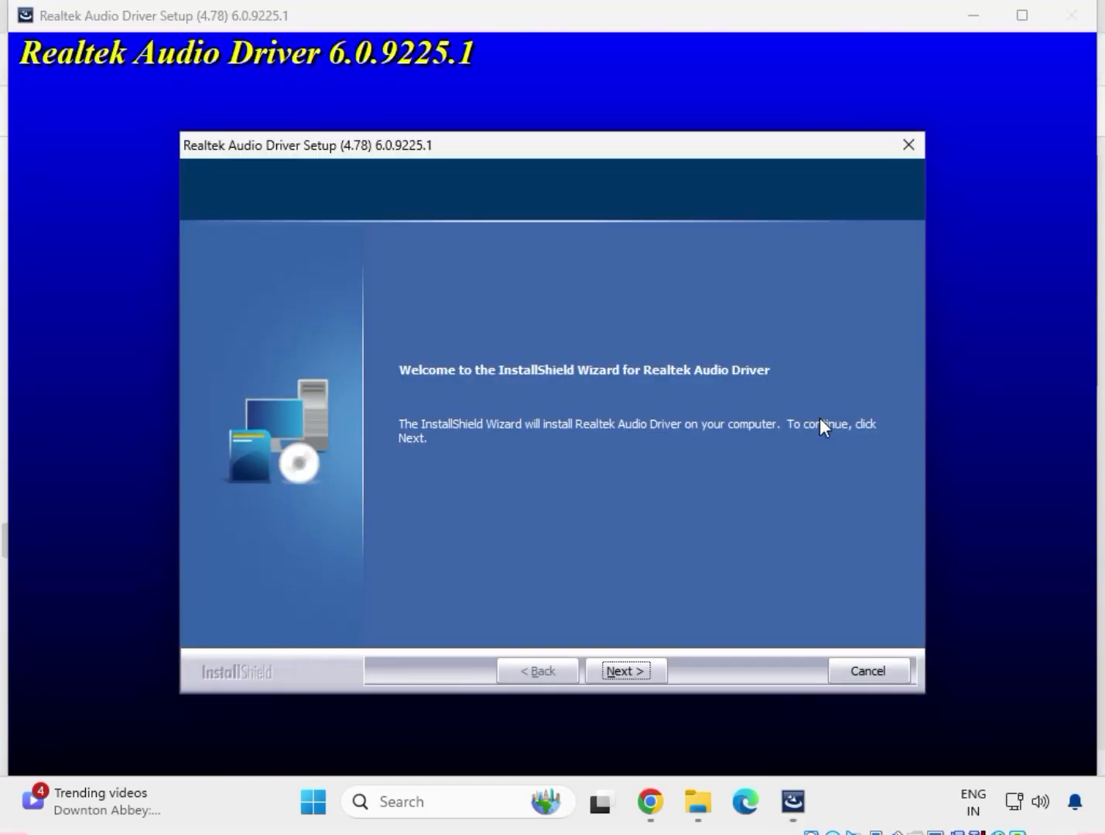
# Step: Complete the Realtek Audio Driver setup wizard without restarting the computer and return to the Downloads folder
pyautogui.click(619, 673)
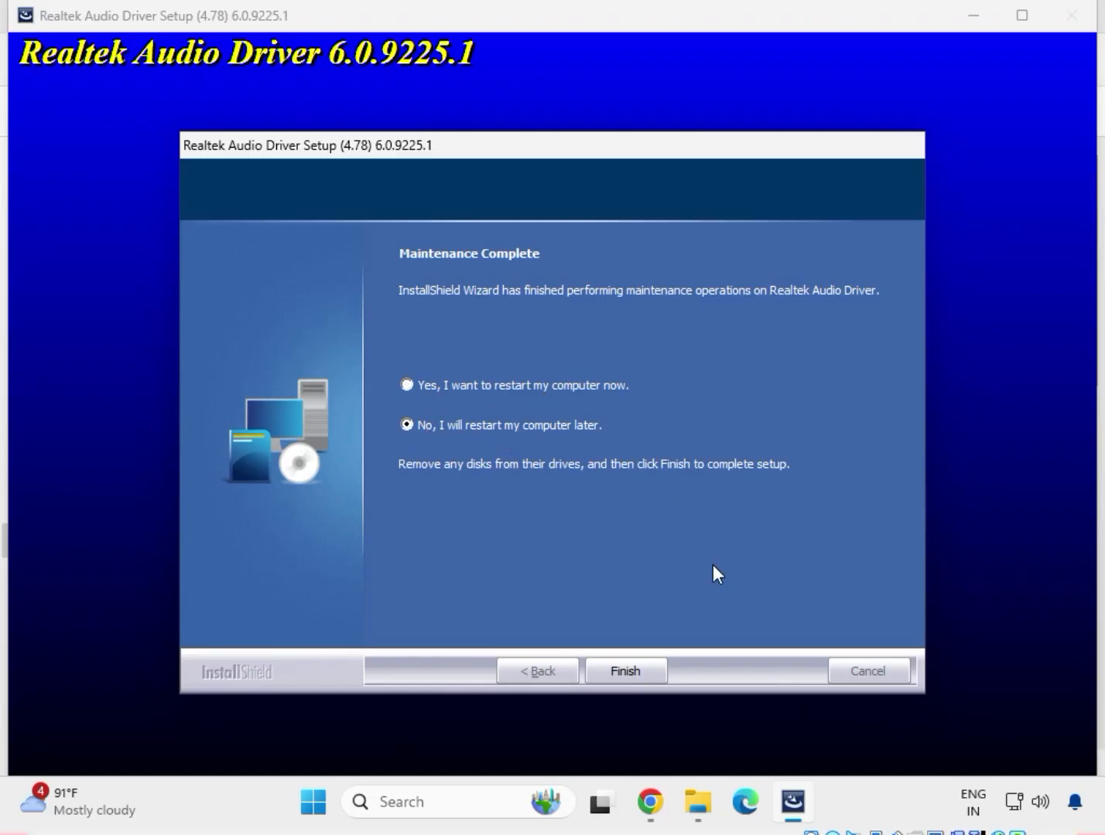
pyautogui.click(632, 667)
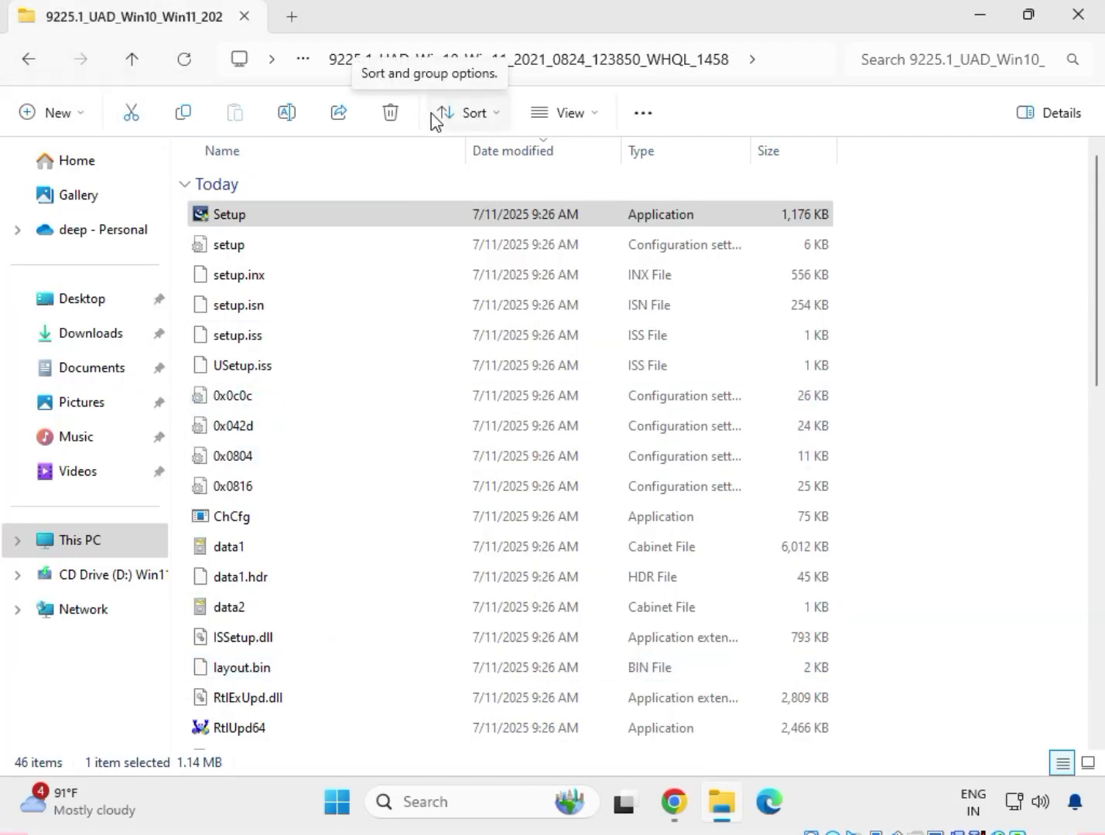
pyautogui.click(23, 64)
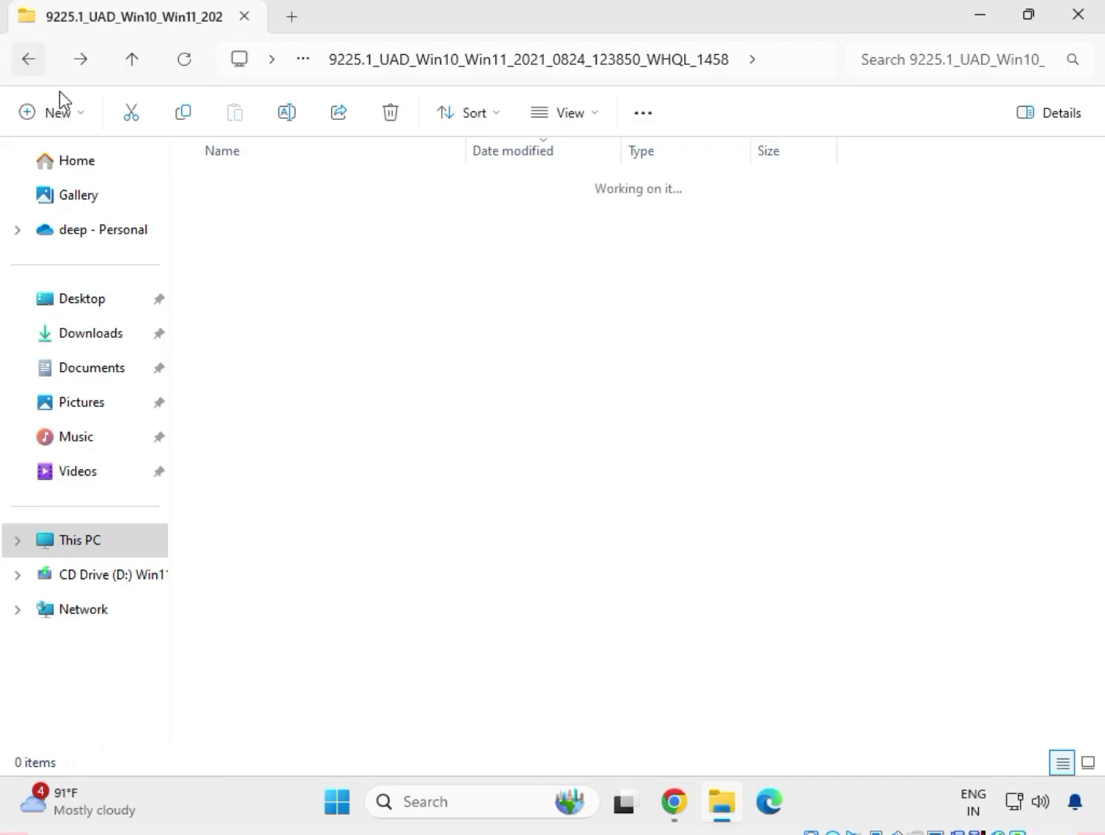
pyautogui.click(21, 62)
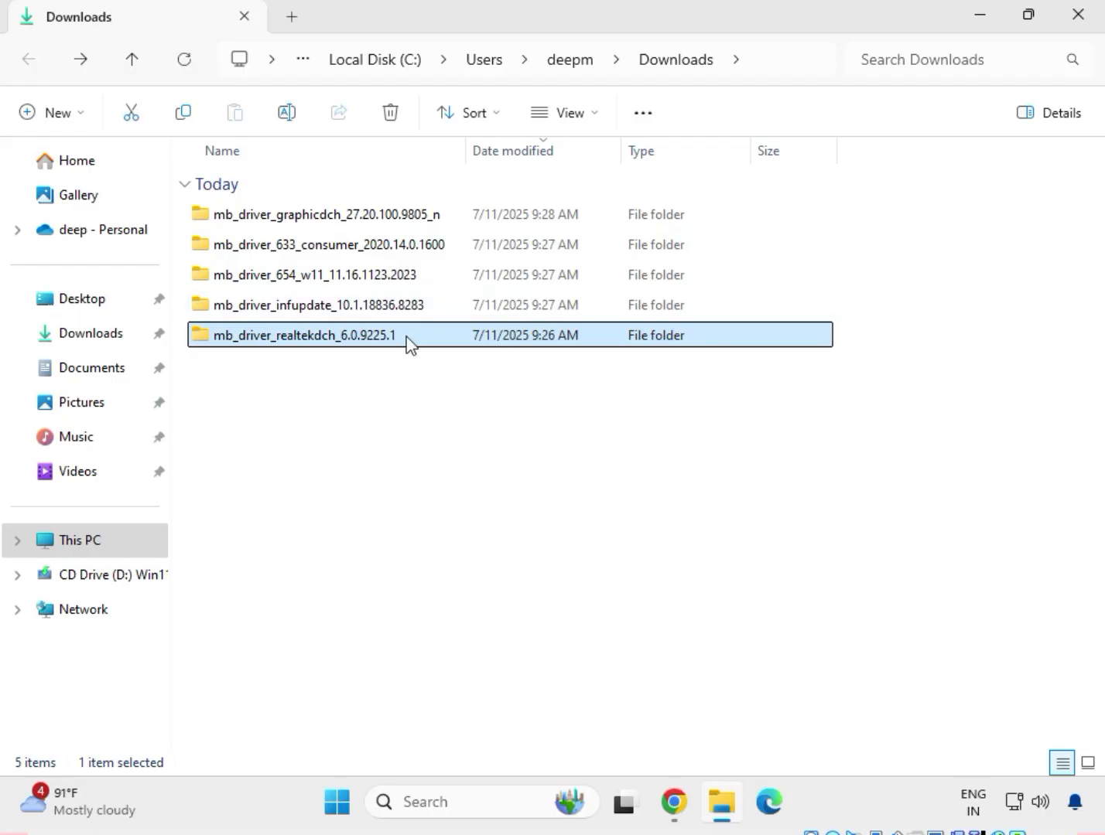
# Step: Run SetupChipset as administrator from the Chipset-10.1.18836.8283-Public-MUP folder inside mb_driver_infupdate_10.1.18836.8283 and approve the elevation request
pyautogui.doubleClick(296, 308)
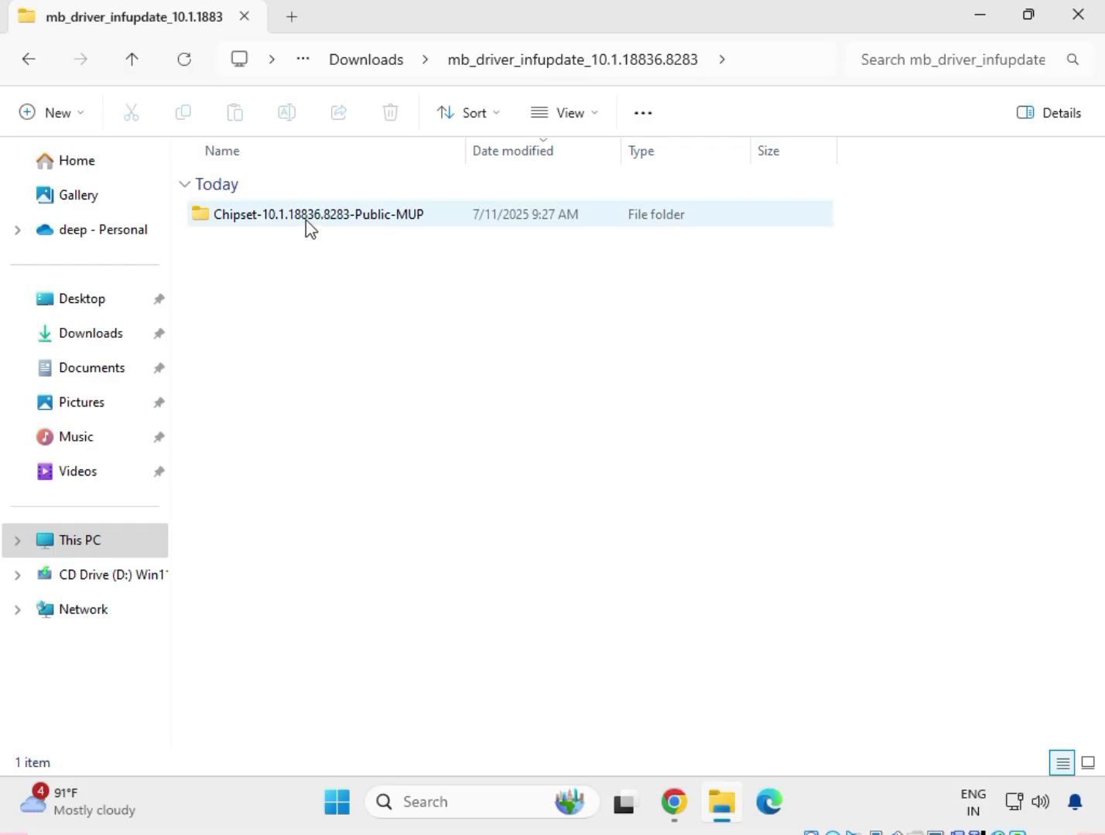
pyautogui.click(306, 221)
pyautogui.rightClick(306, 221)
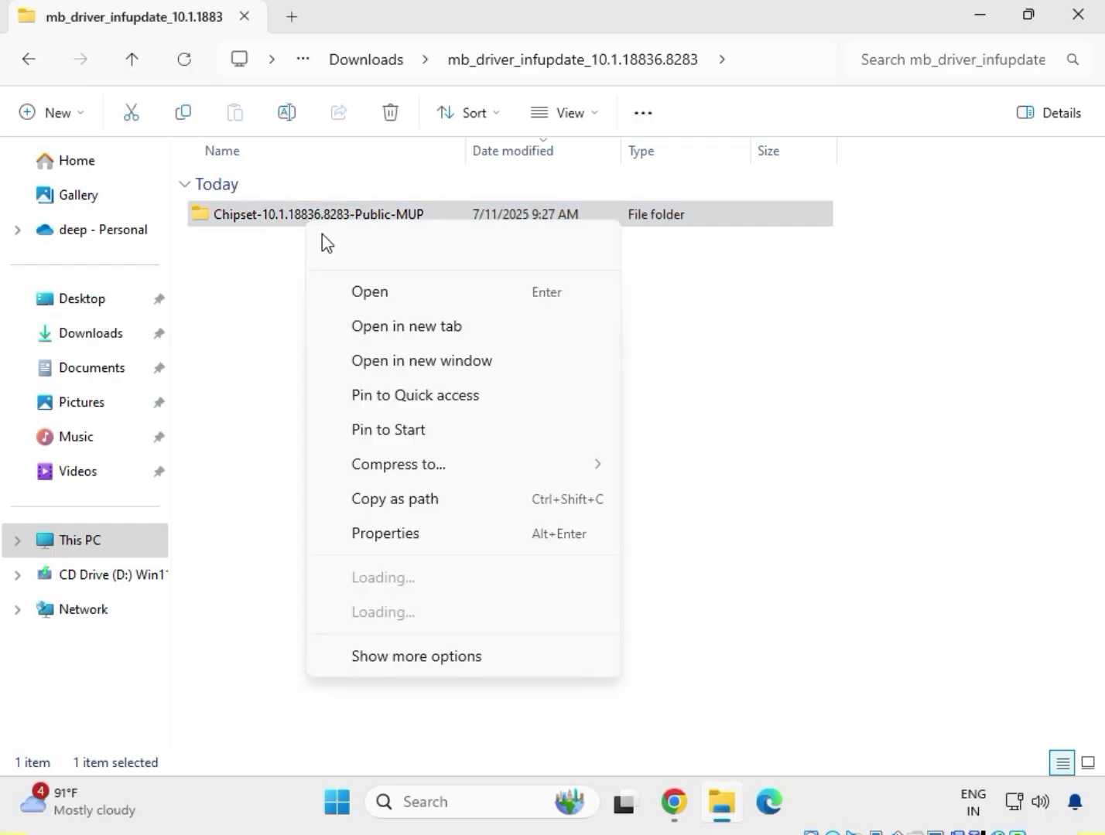
pyautogui.click(366, 292)
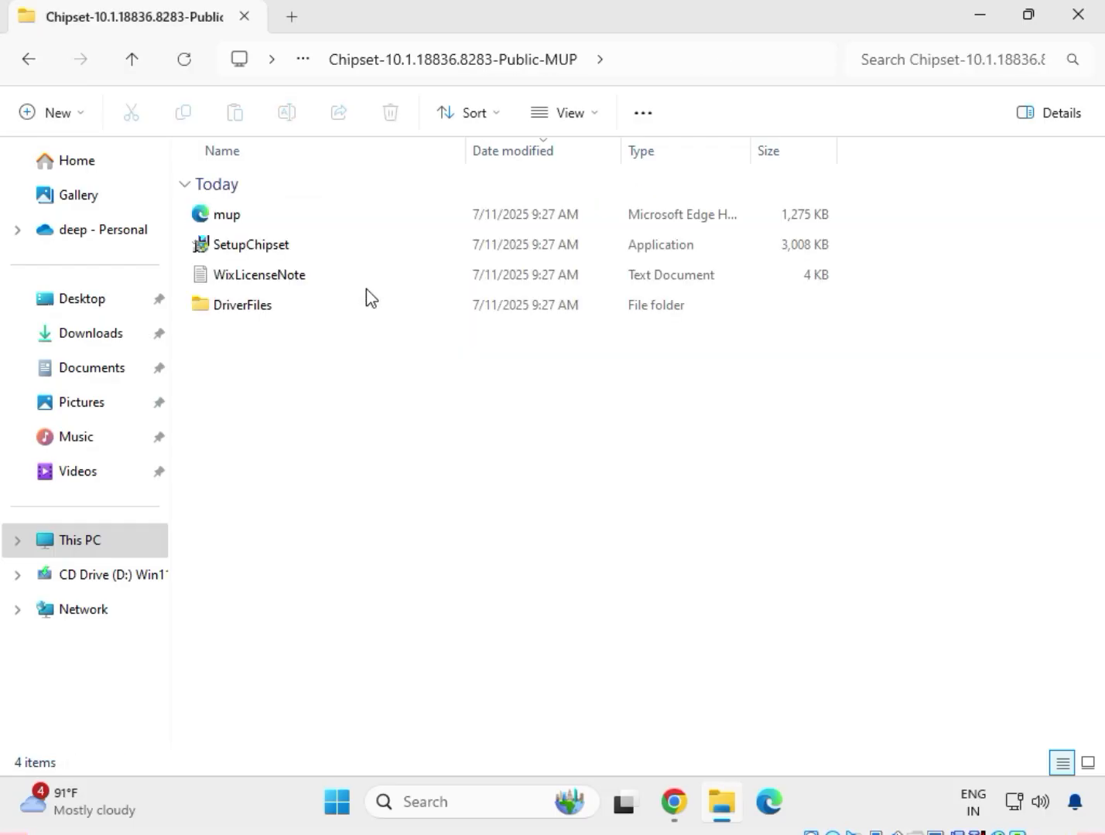
pyautogui.click(256, 252)
pyautogui.rightClick(257, 250)
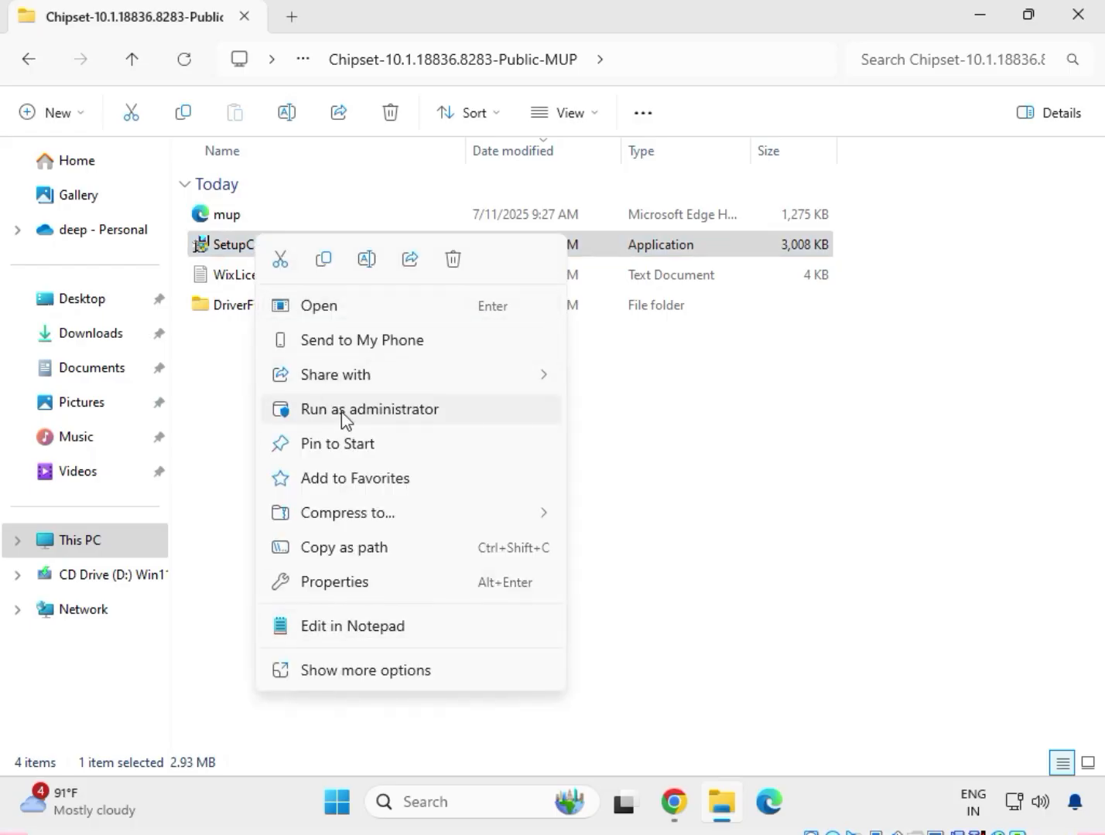
pyautogui.click(376, 671)
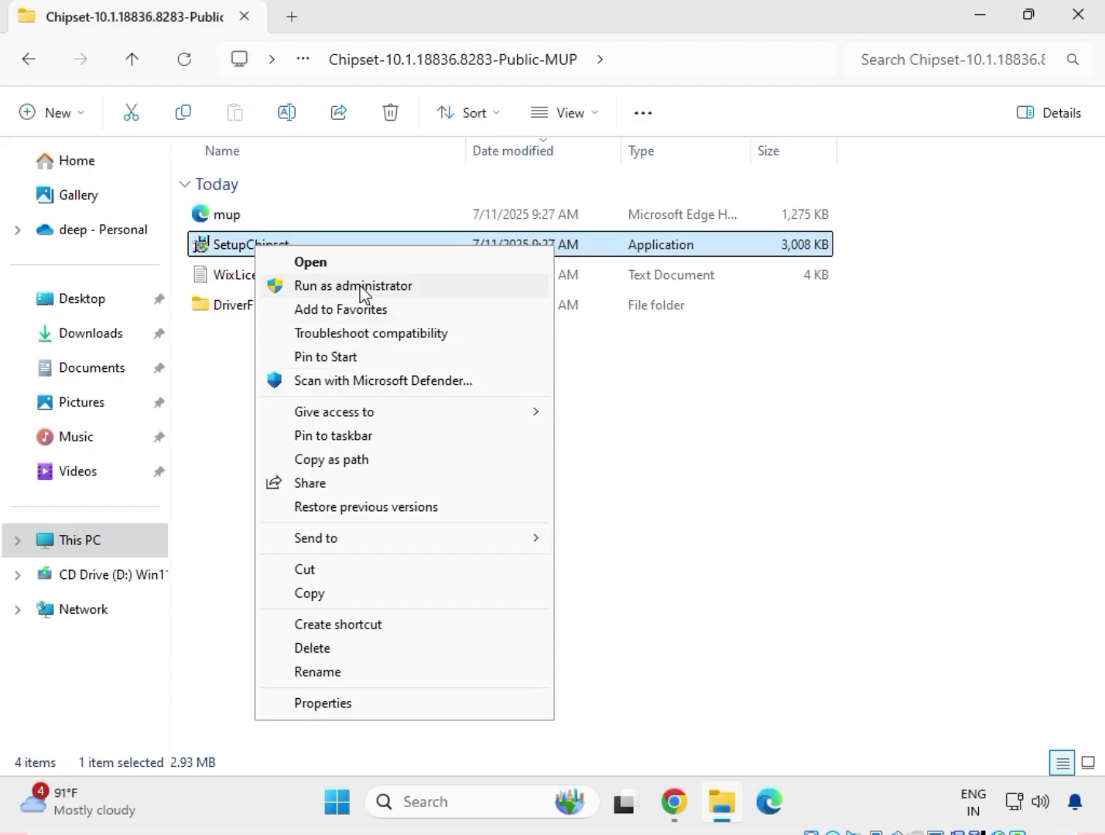
pyautogui.click(360, 288)
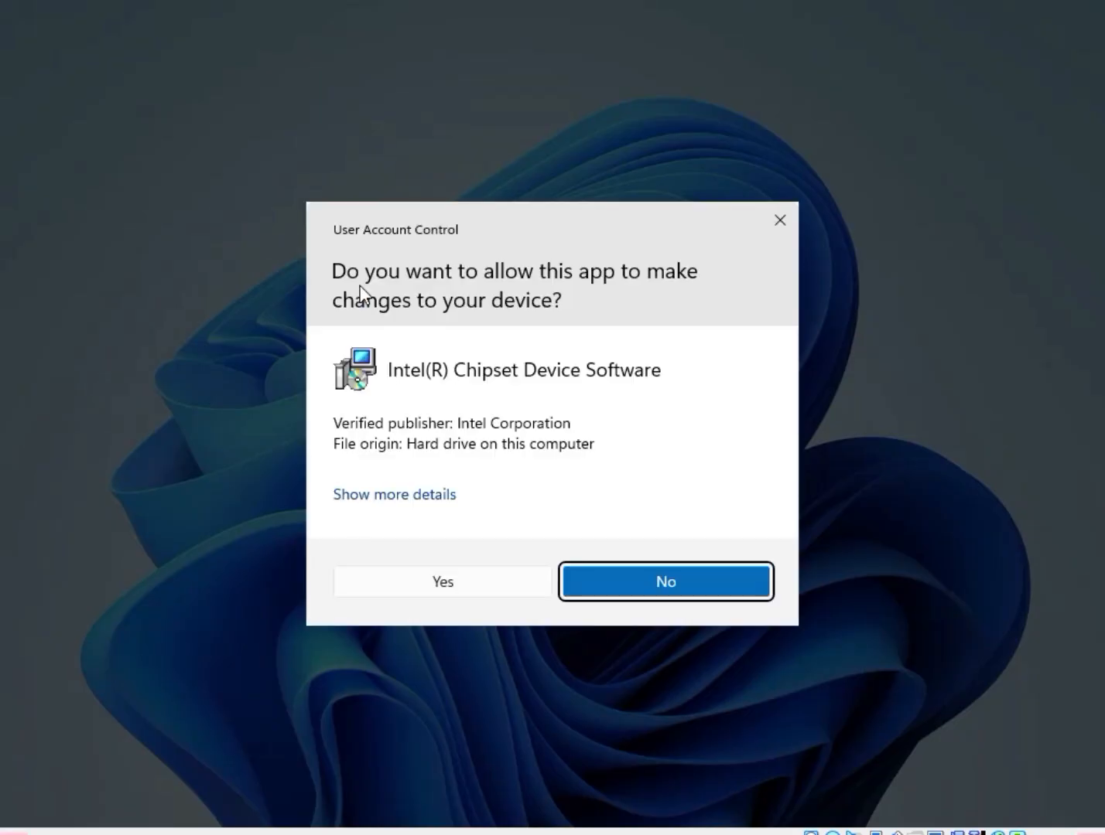
pyautogui.click(445, 581)
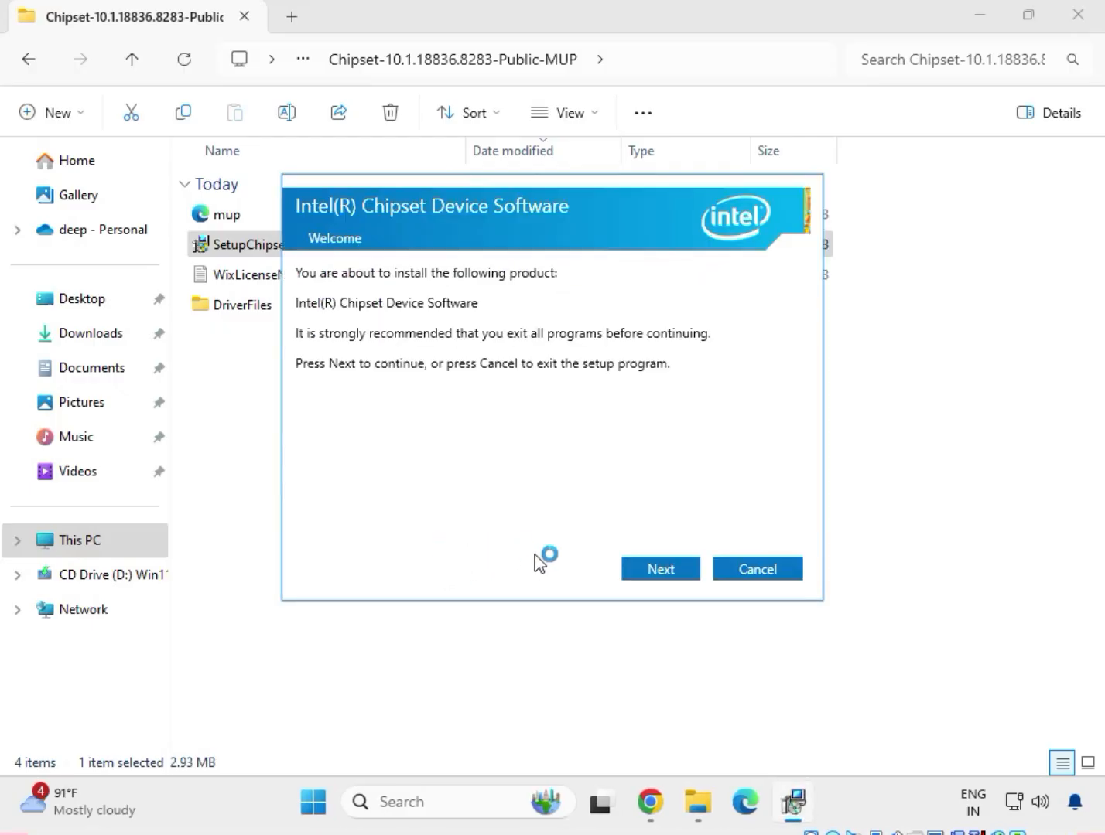
# Step: Accept the license and install the Intel Chipset Device Software, and return to the Downloads folder
pyautogui.click(648, 571)
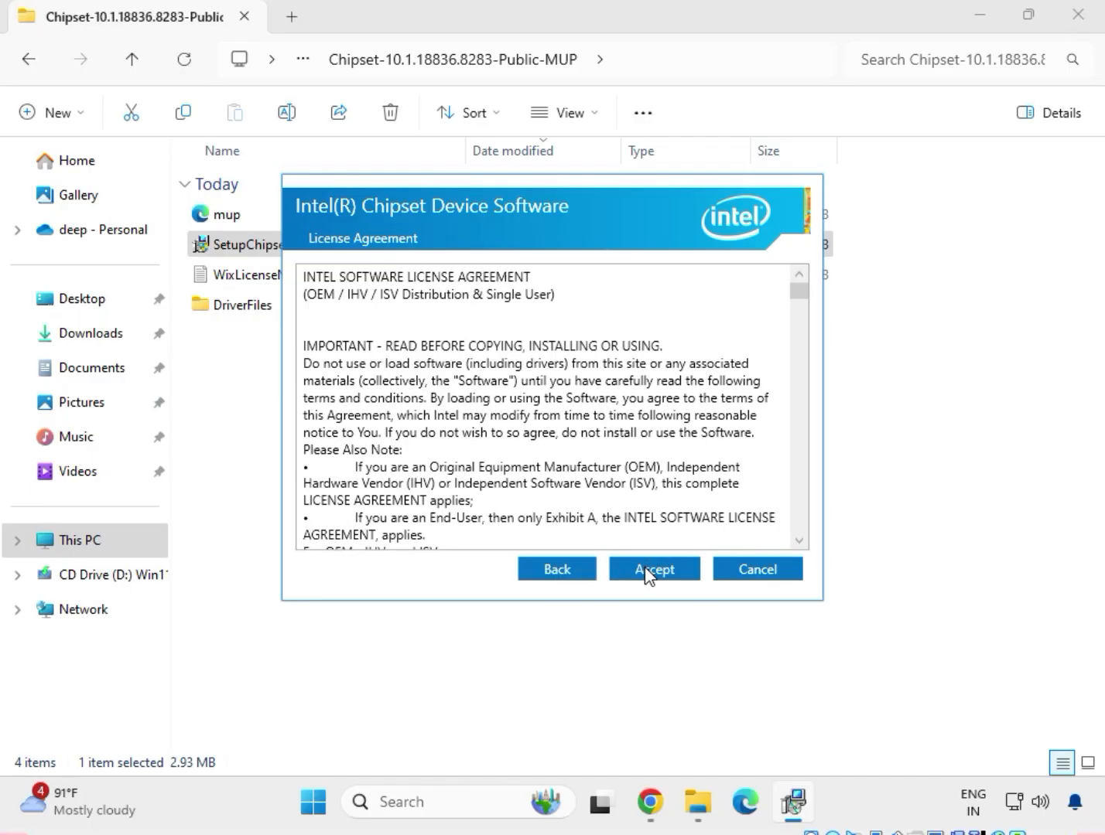
pyautogui.click(649, 574)
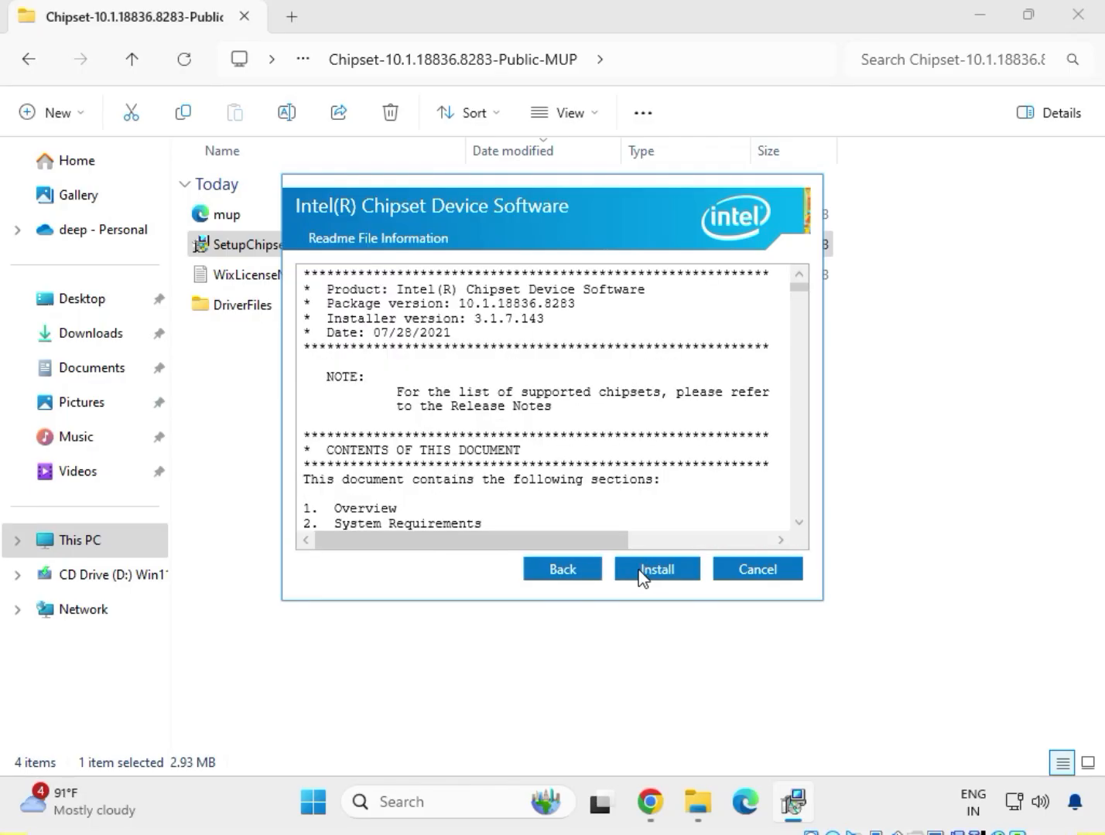
pyautogui.click(684, 580)
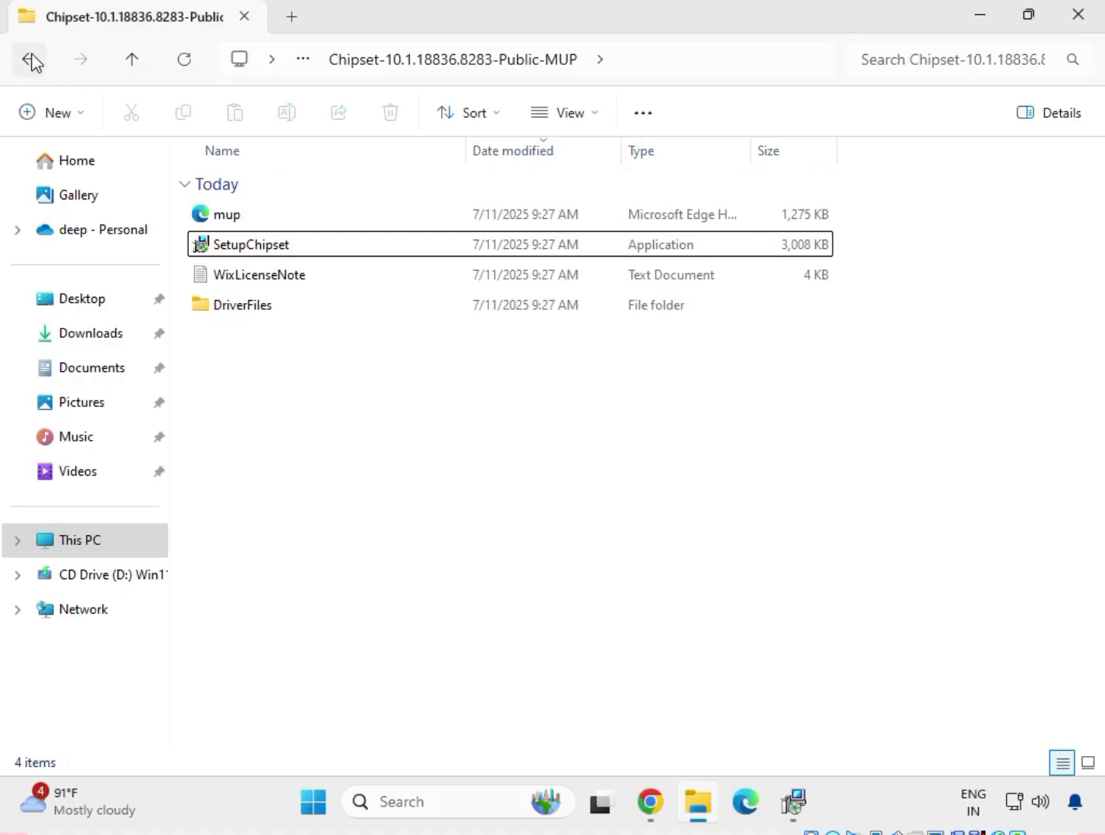
pyautogui.click(32, 62)
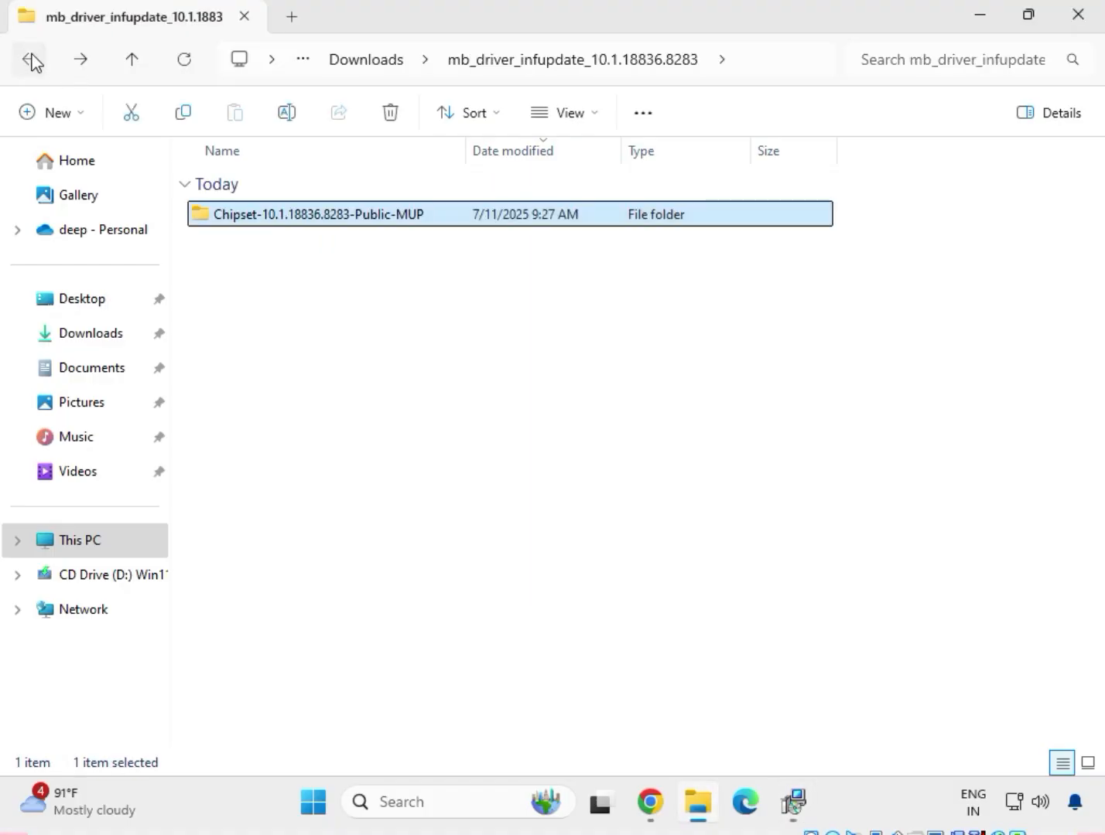
pyautogui.click(31, 61)
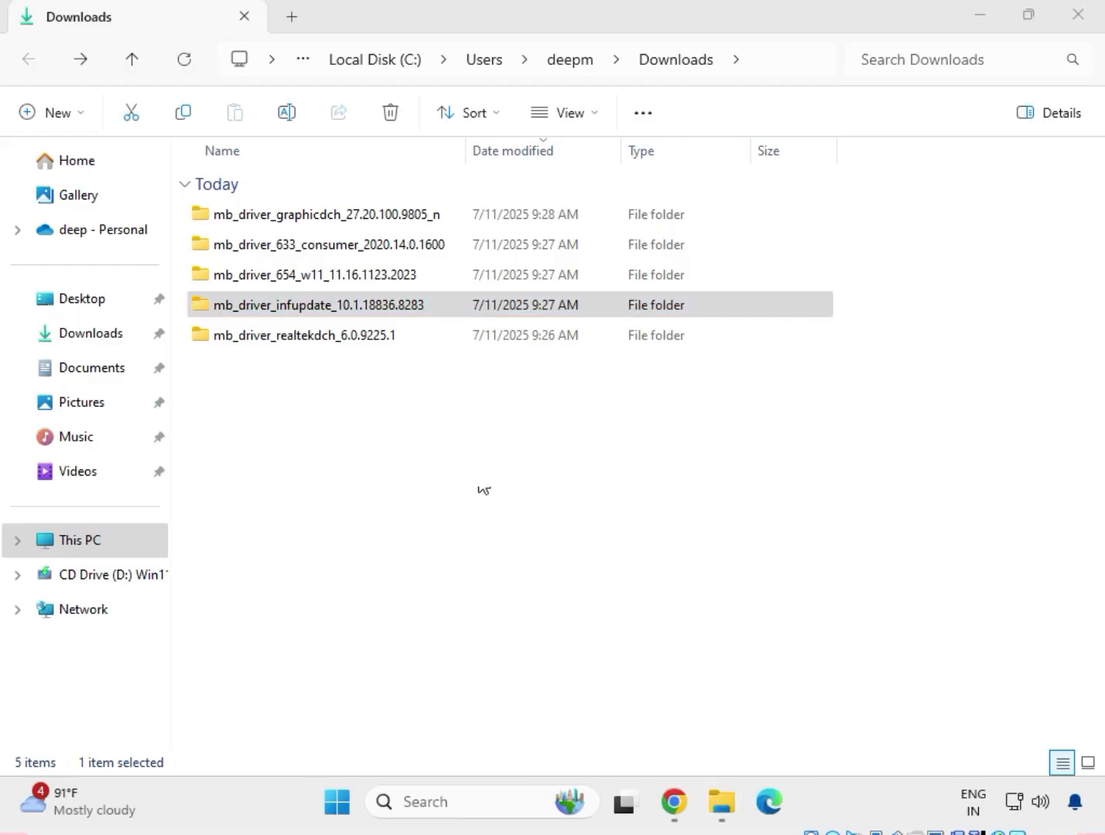
# Step: Install the Realtek LAN driver by running the mb_driver_654_w11_11.16.1123.2023 application as administrator from its folder, and return to Downloads
pyautogui.click(309, 275)
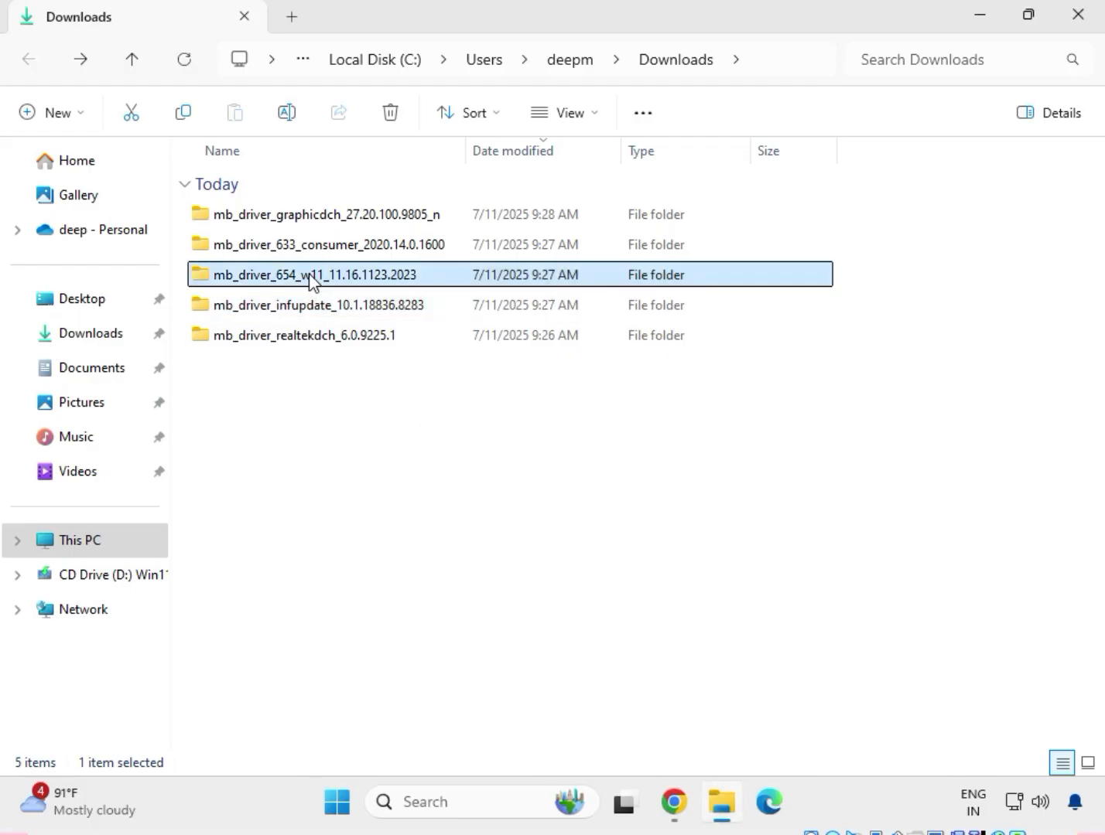
pyautogui.rightClick(309, 274)
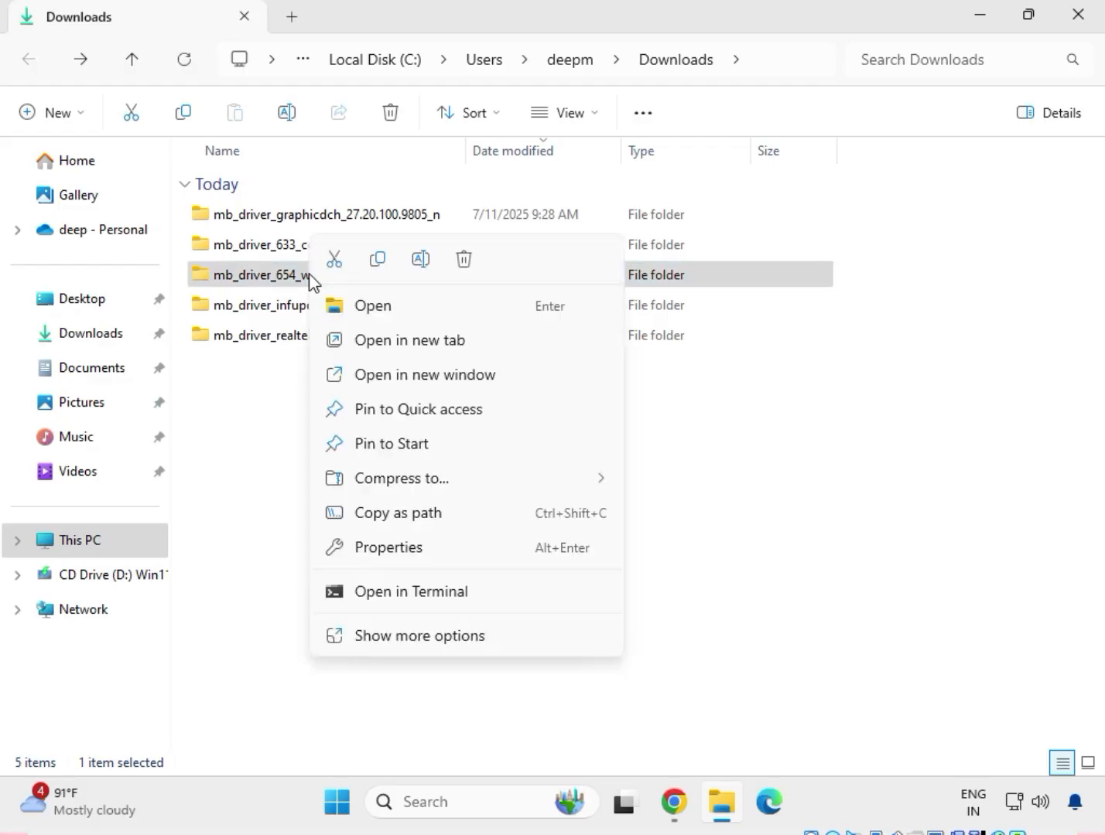
pyautogui.click(357, 307)
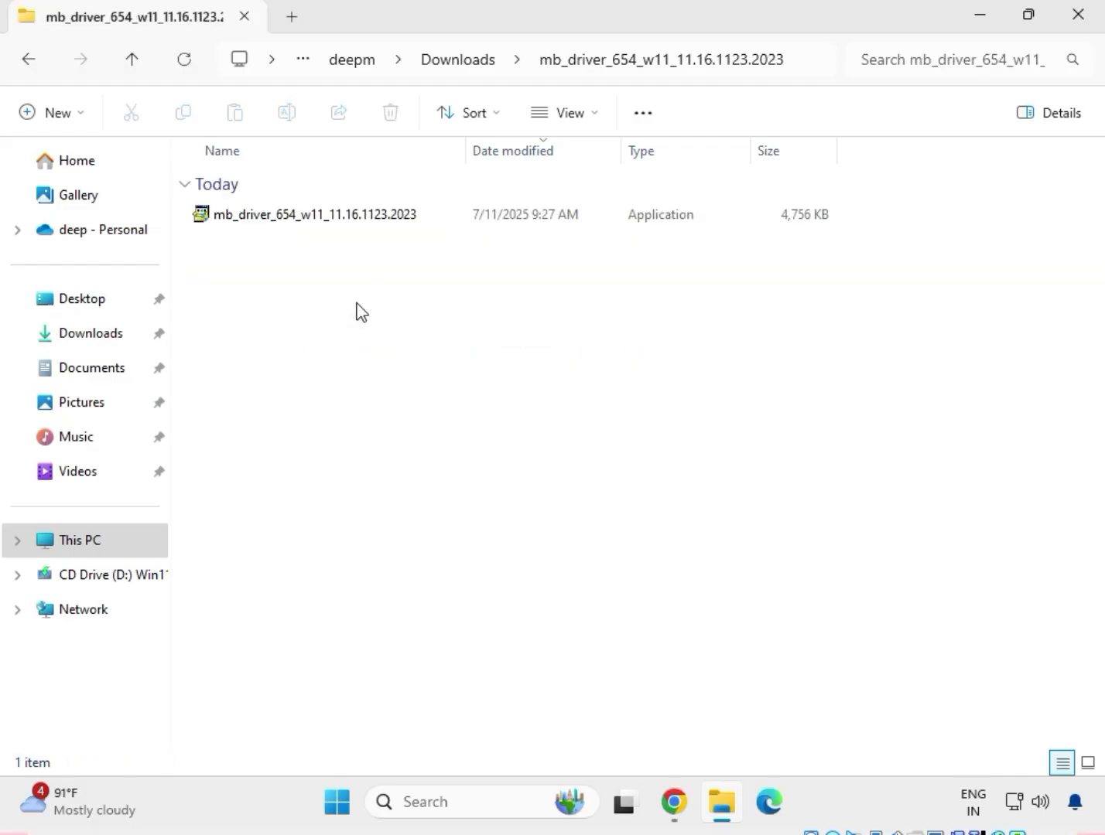
pyautogui.click(302, 220)
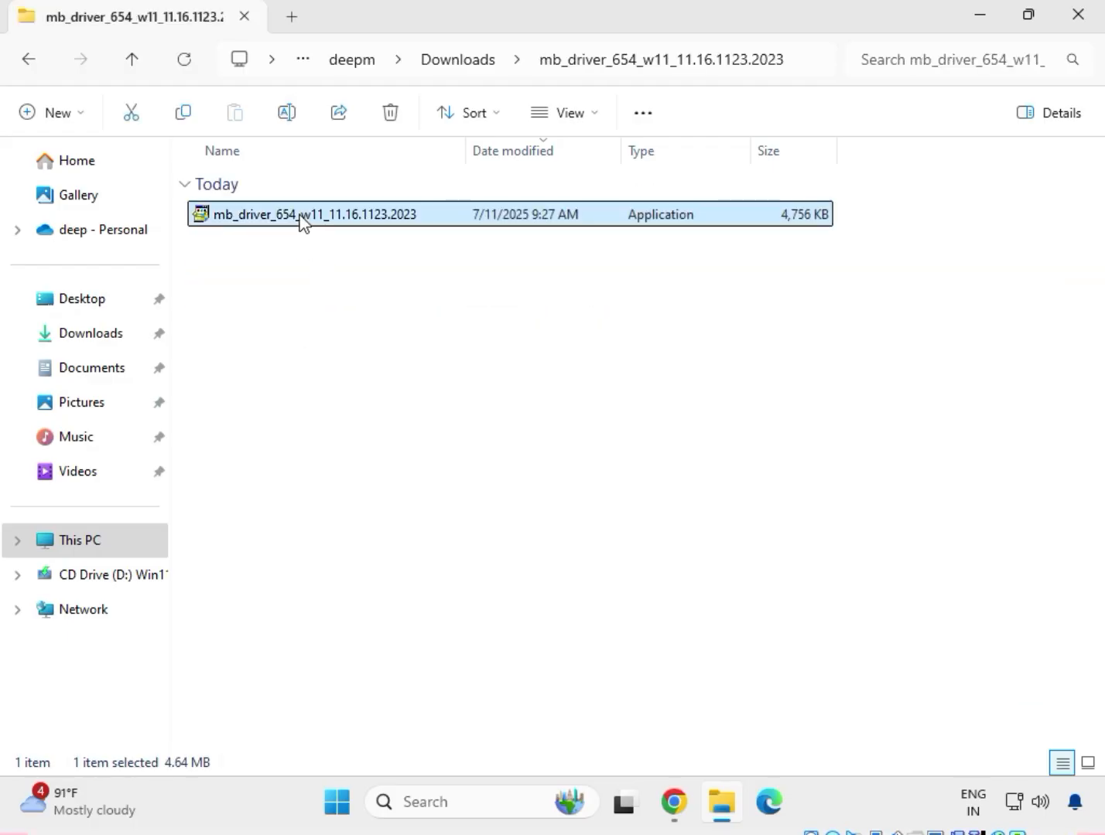
pyautogui.rightClick(302, 220)
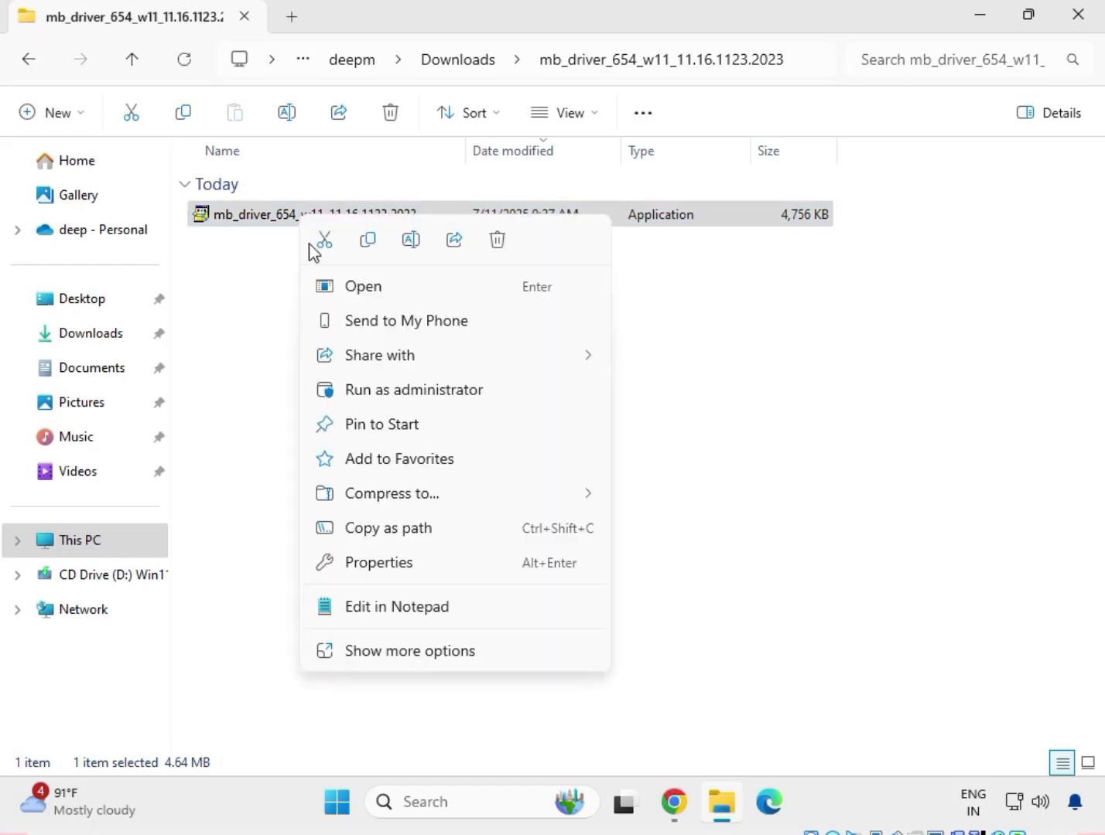
pyautogui.click(415, 654)
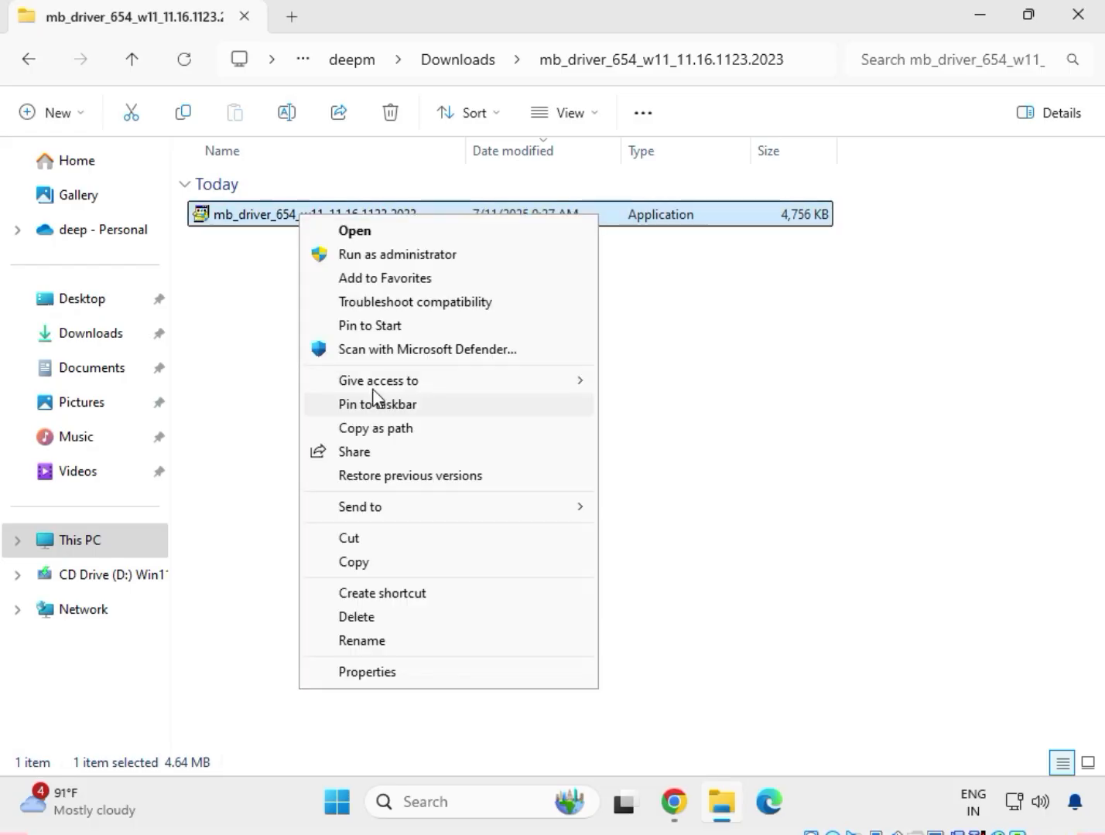
pyautogui.click(365, 255)
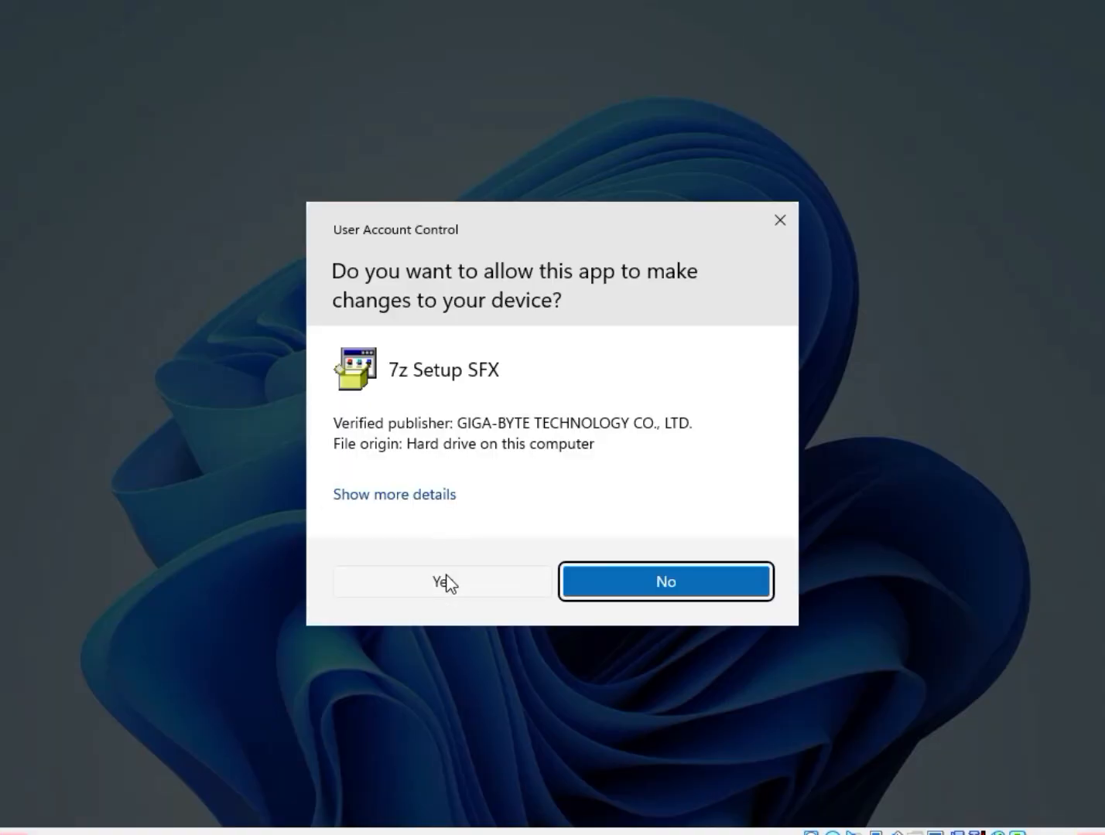
pyautogui.click(446, 582)
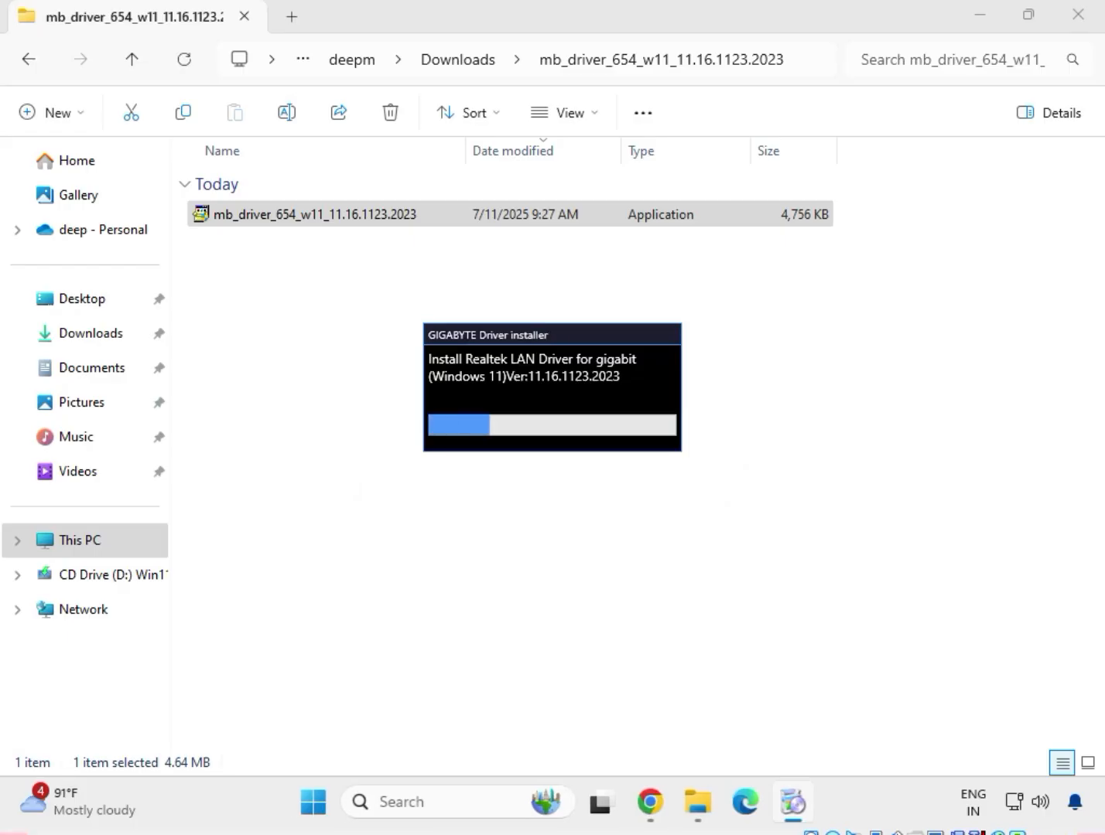
pyautogui.moveTo(534, 338); pyautogui.dragTo(459, 253)
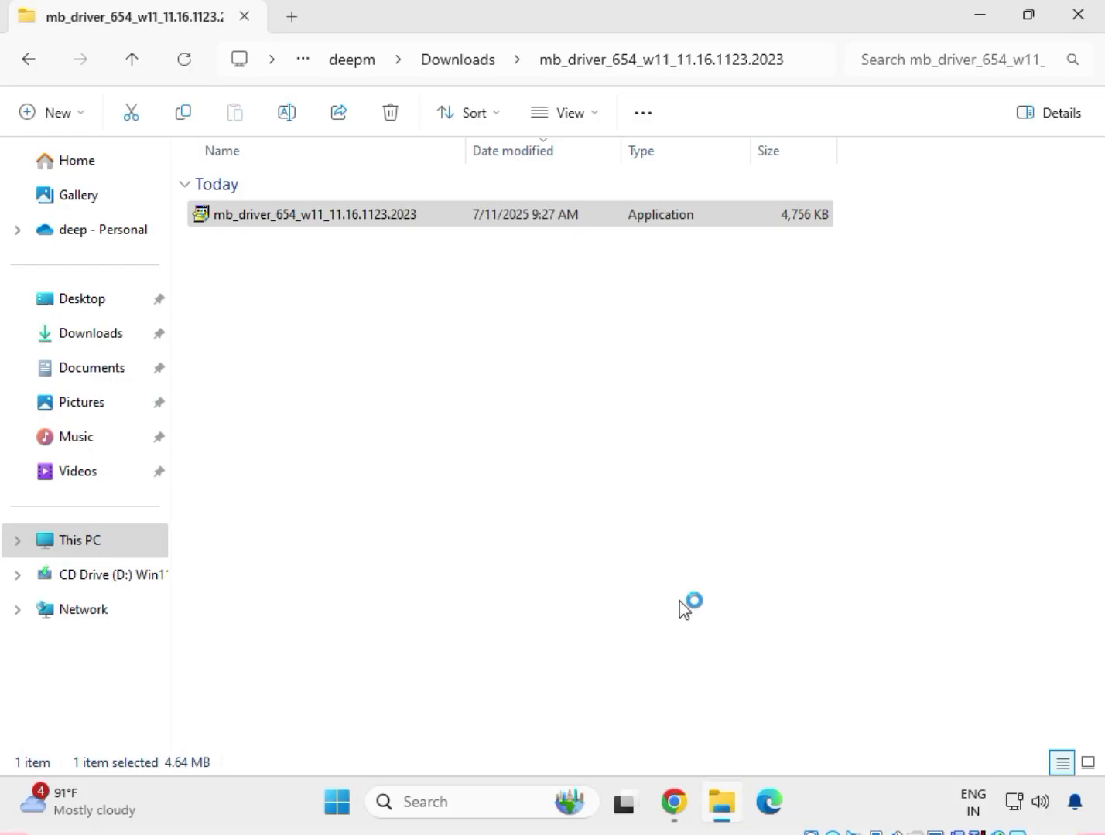
pyautogui.click(28, 68)
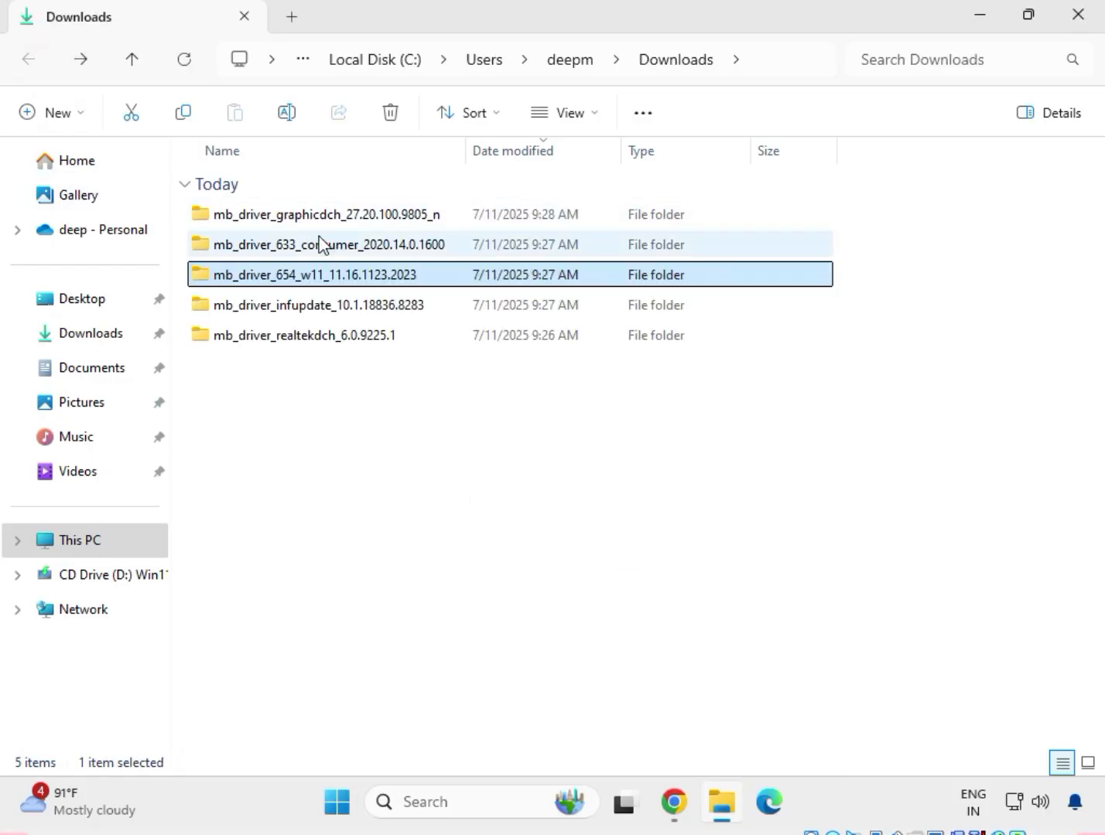
# Step: Try to install the Intel Management Engine Components as administrator using the application in mb_driver_633_consumer_2020.14.0.1600, and return to Downloads
pyautogui.click(331, 249)
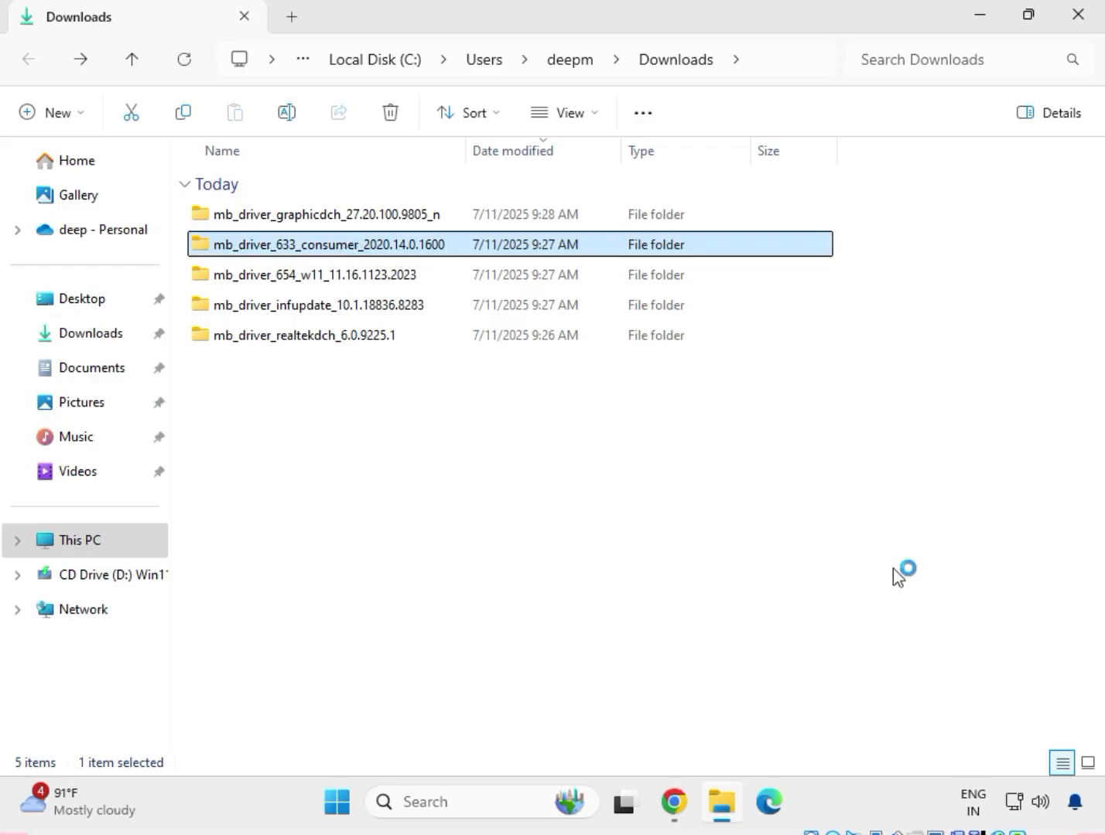
pyautogui.click(273, 249)
pyautogui.rightClick(273, 254)
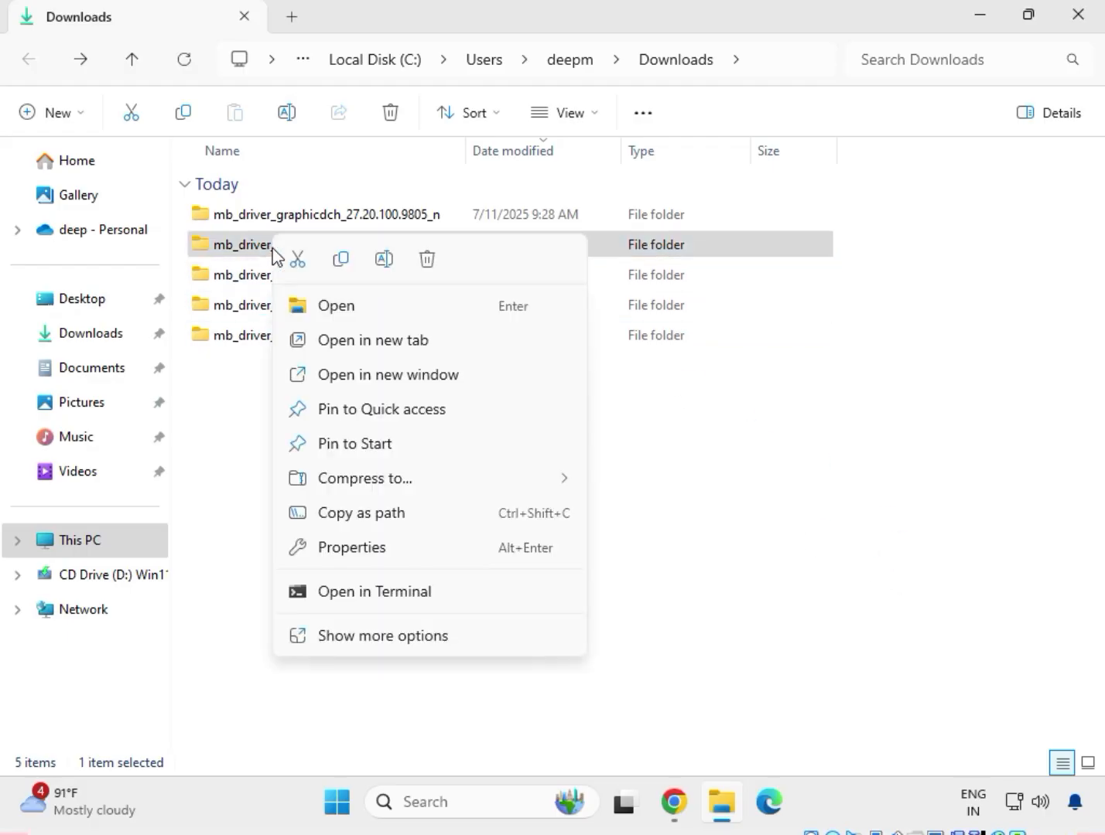
pyautogui.click(318, 310)
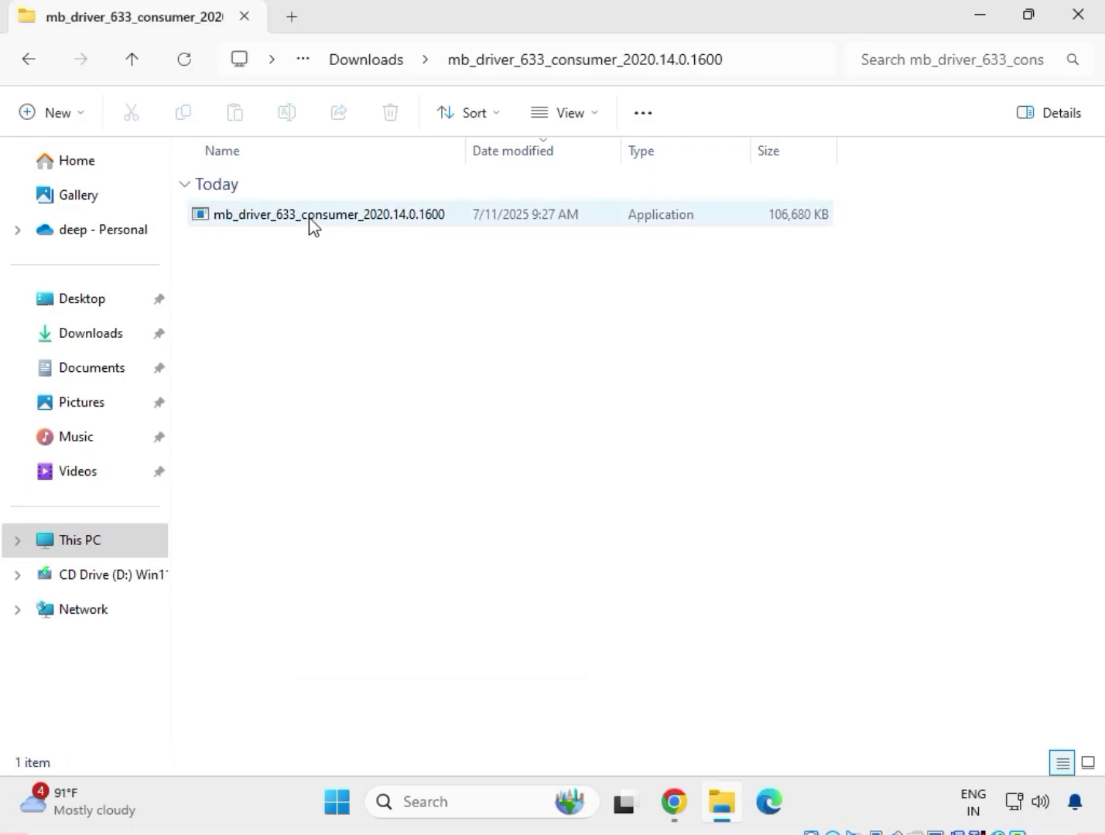
pyautogui.click(310, 222)
pyautogui.rightClick(310, 220)
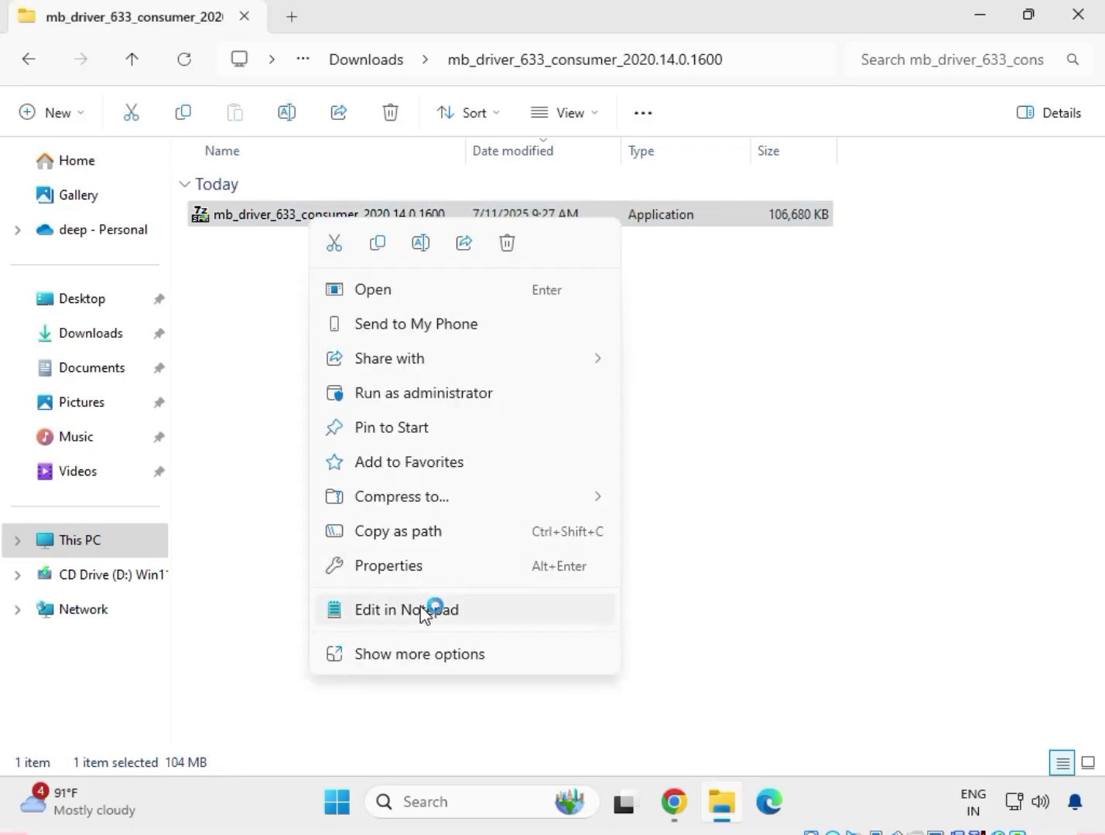
pyautogui.click(424, 659)
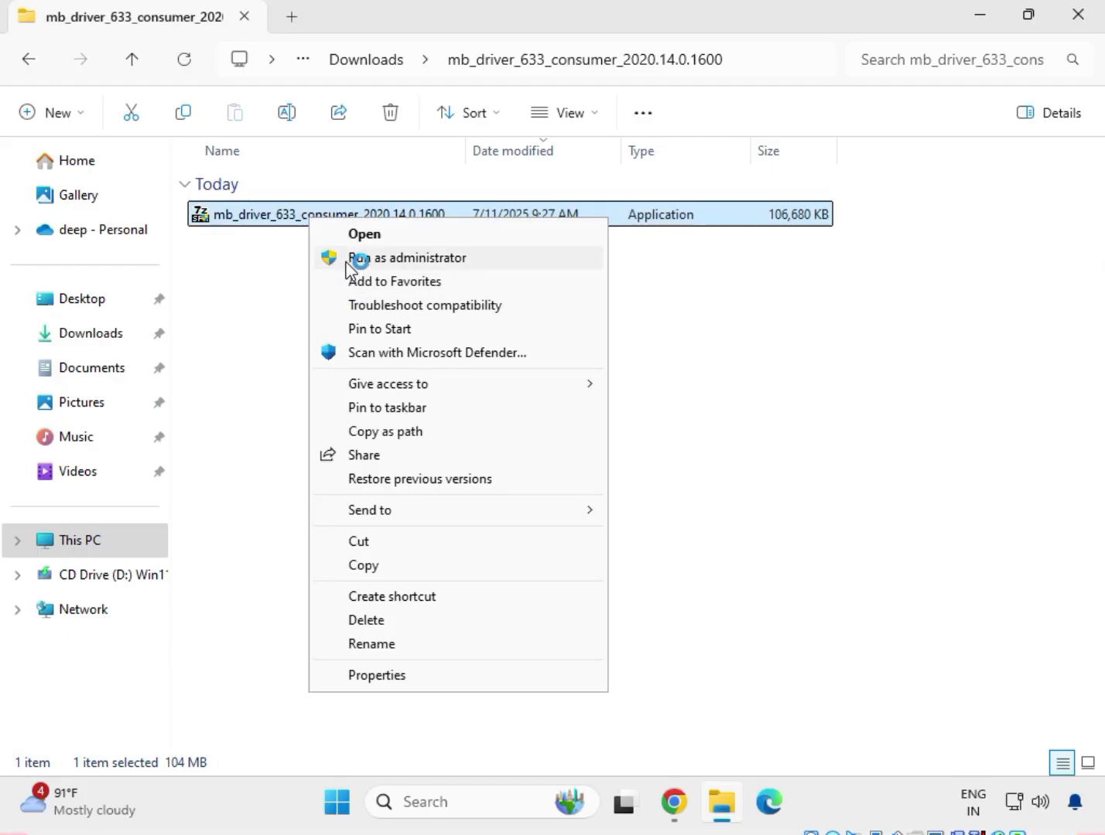
pyautogui.click(349, 258)
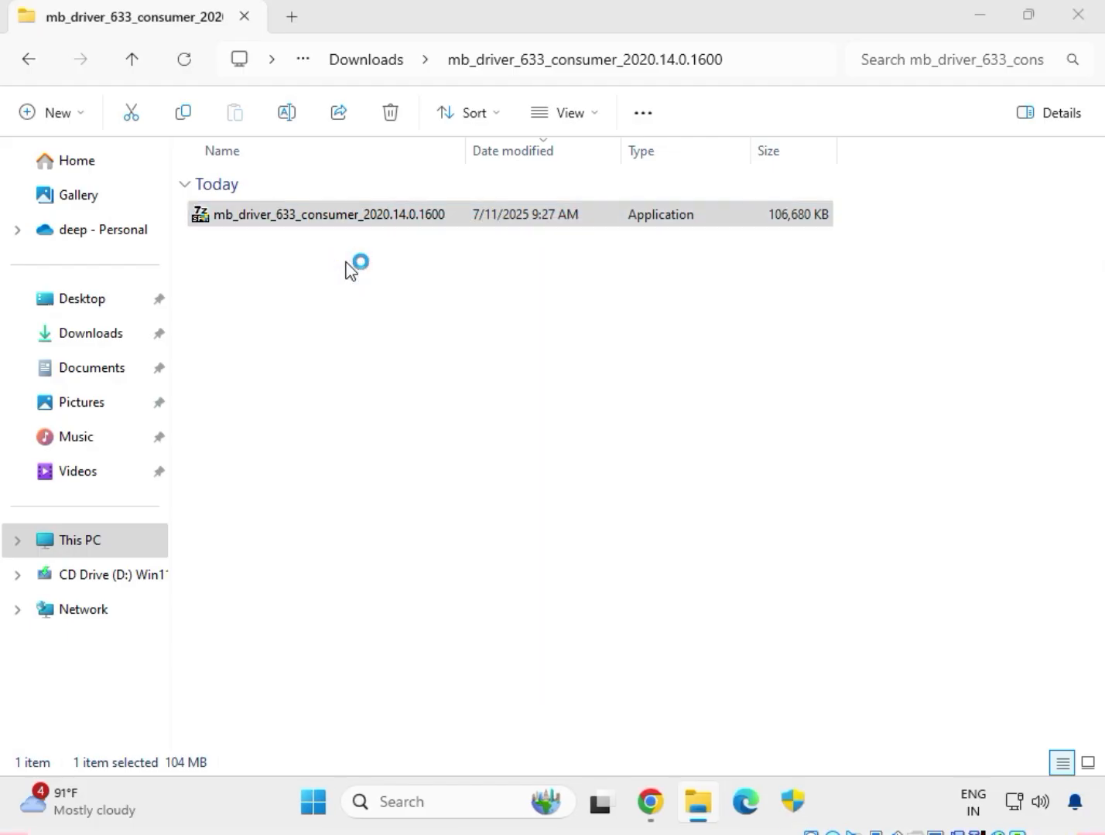
pyautogui.click(805, 810)
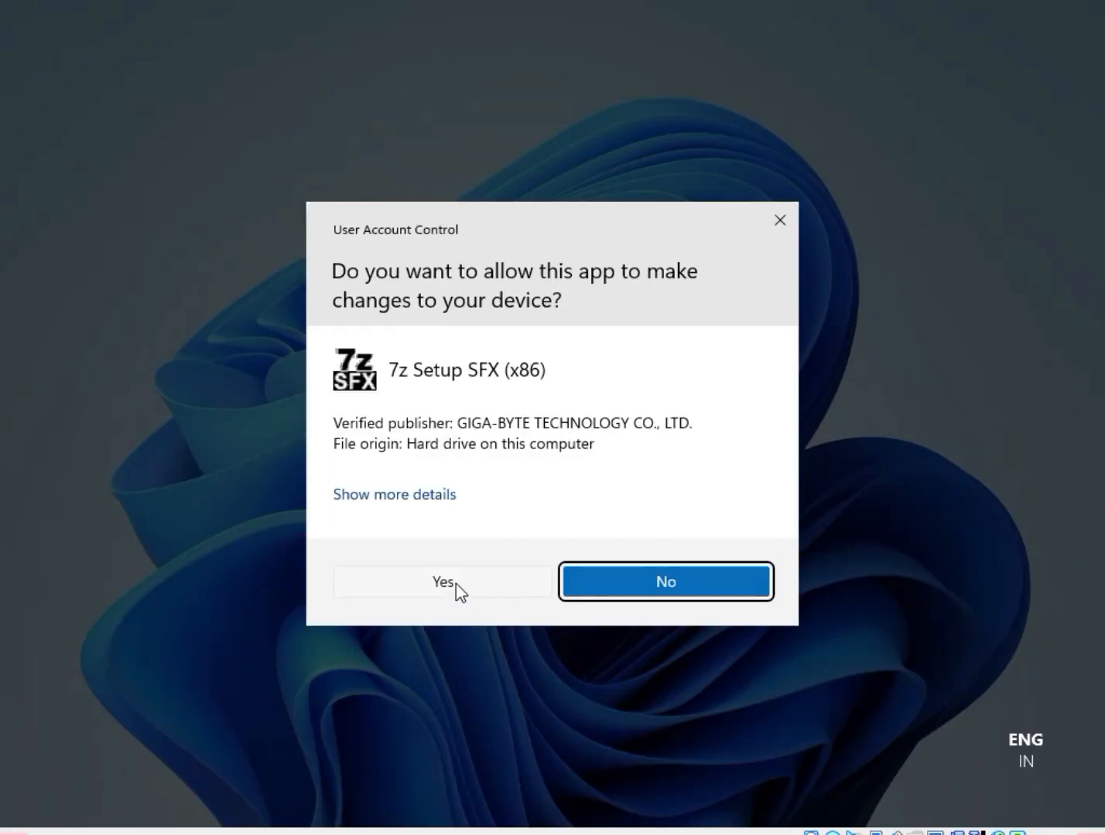
pyautogui.click(456, 583)
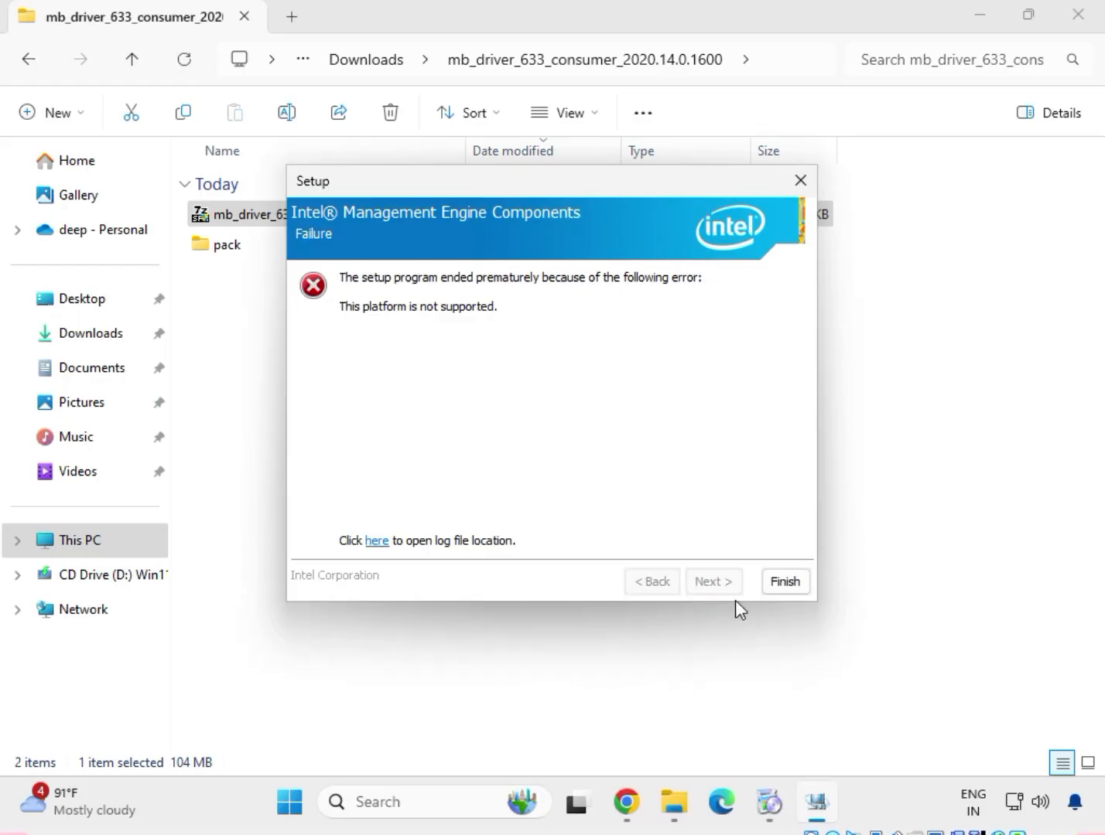
pyautogui.click(782, 581)
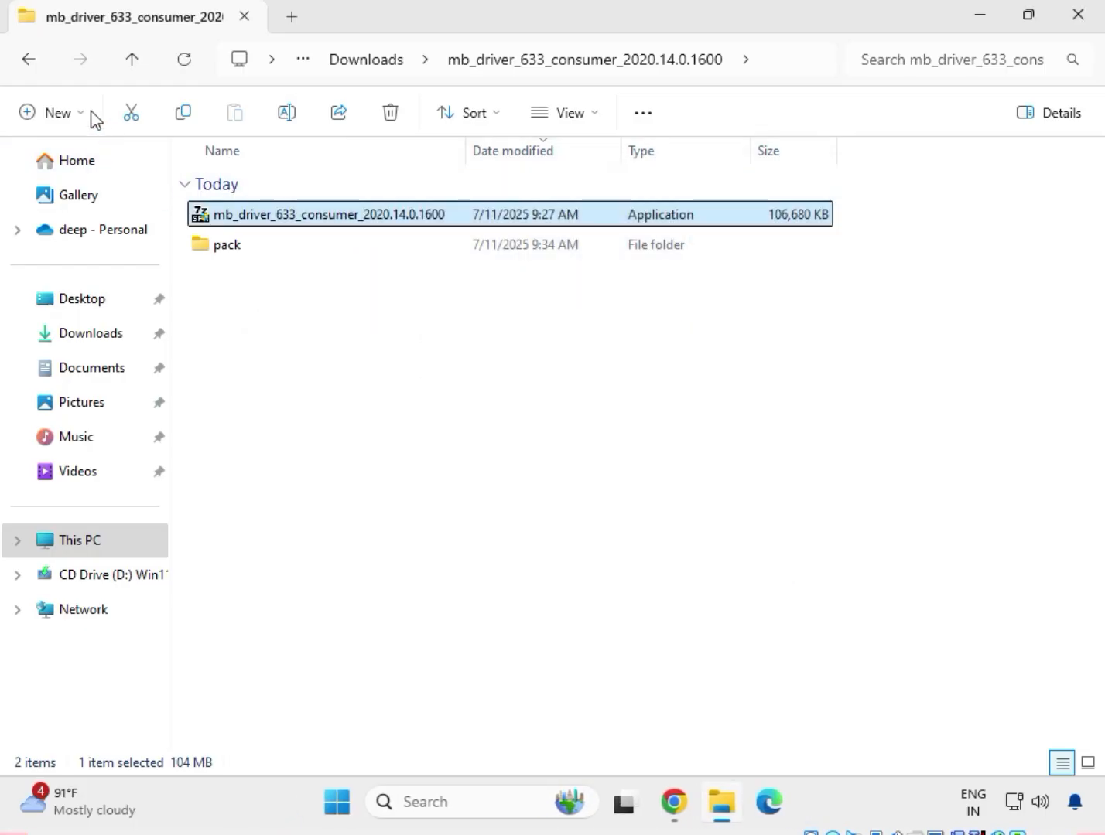
pyautogui.click(30, 68)
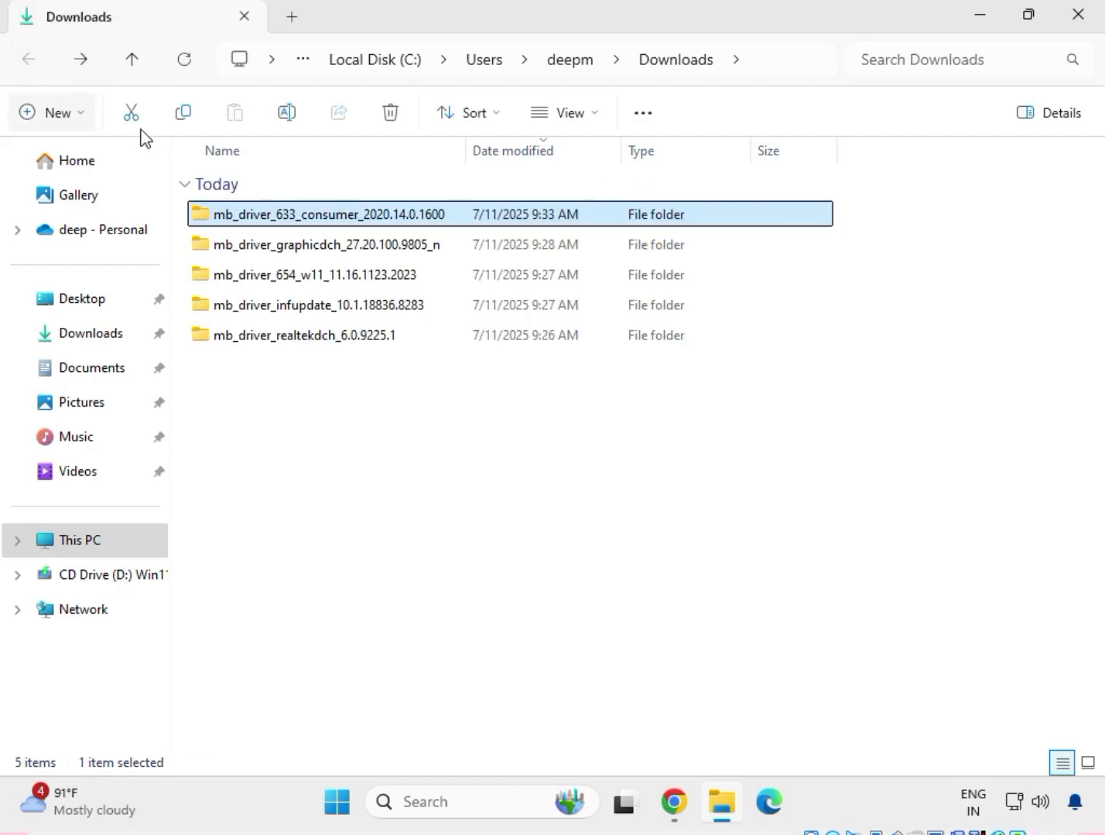